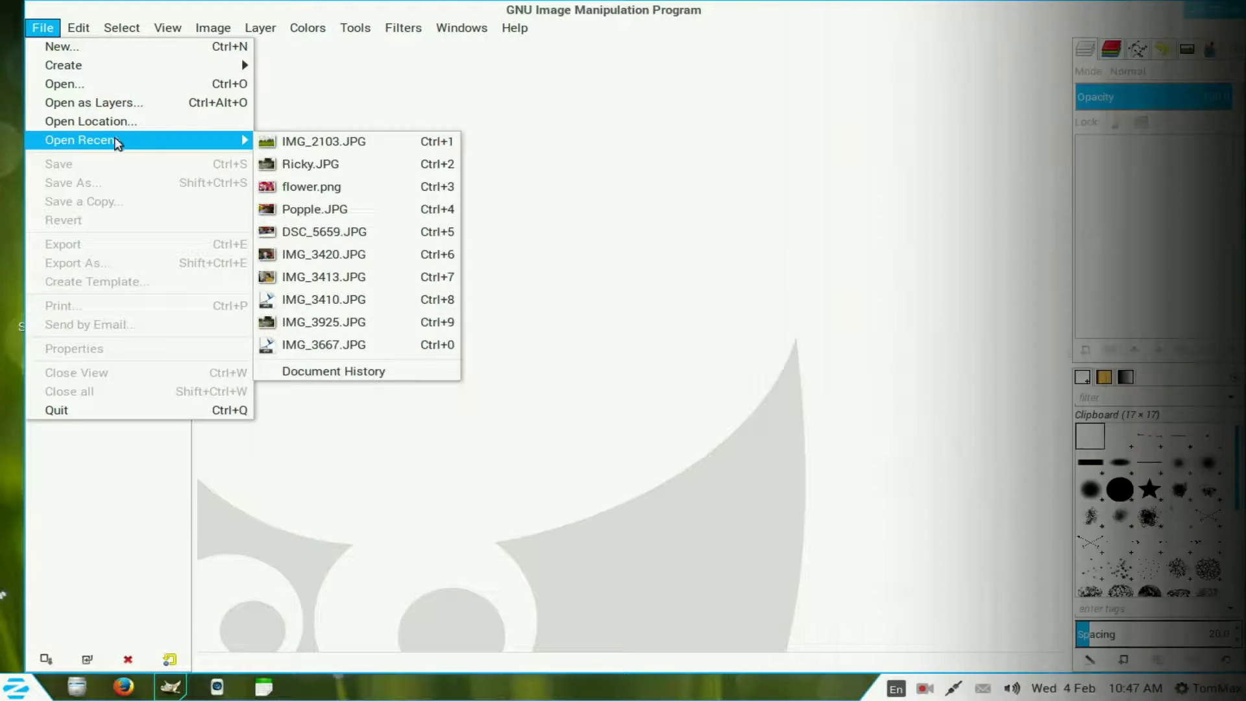
Step: Open the recent photo IMG_2103.JPG and add an alpha channel to its layer
left_click(340, 144)
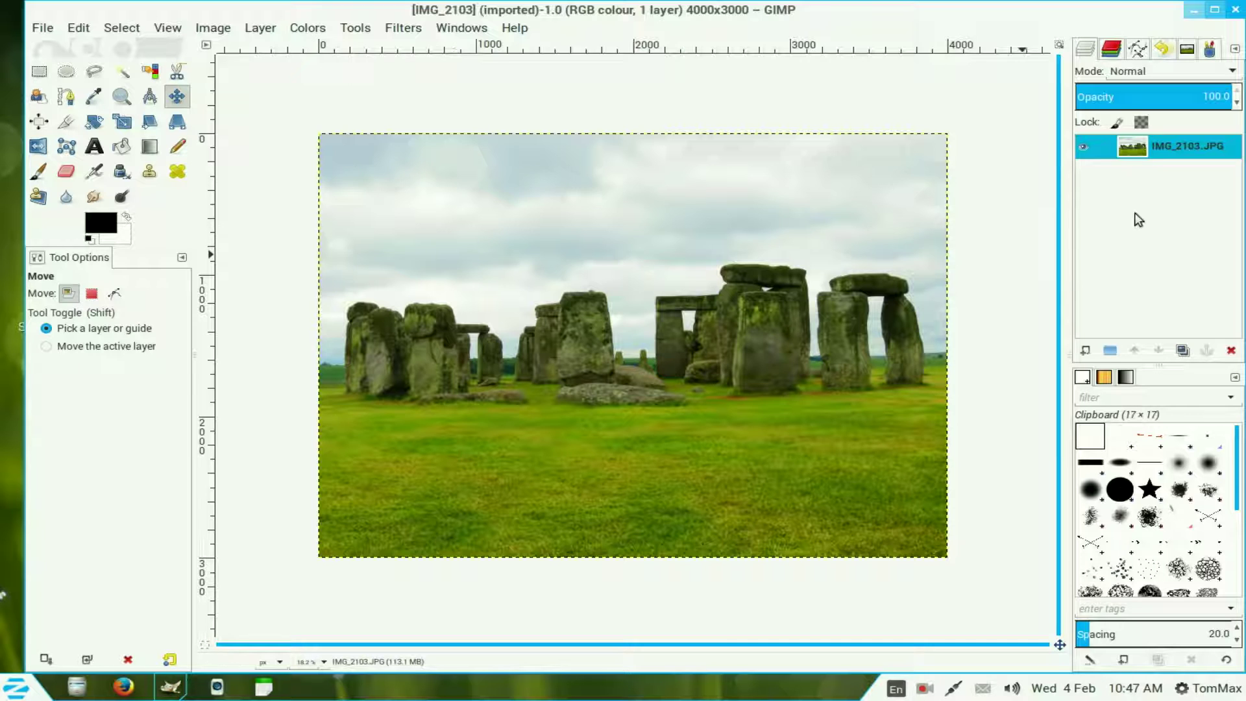
right_click(1137, 148)
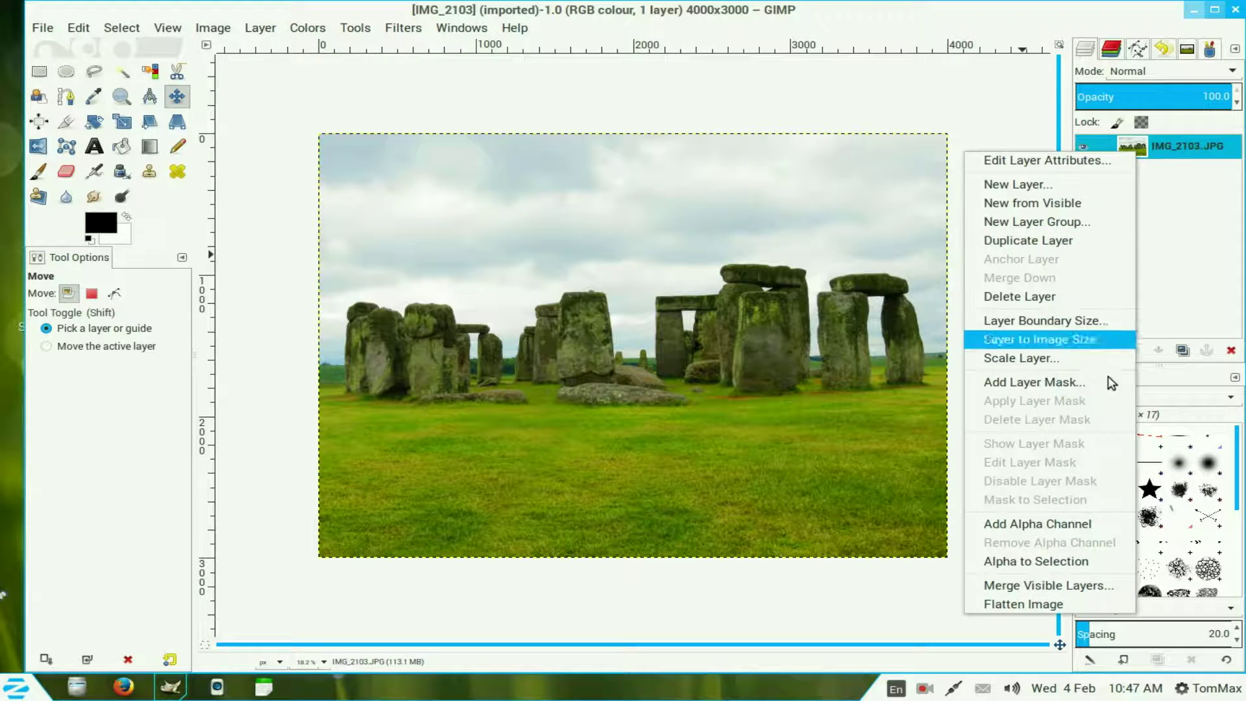
left_click(1096, 523)
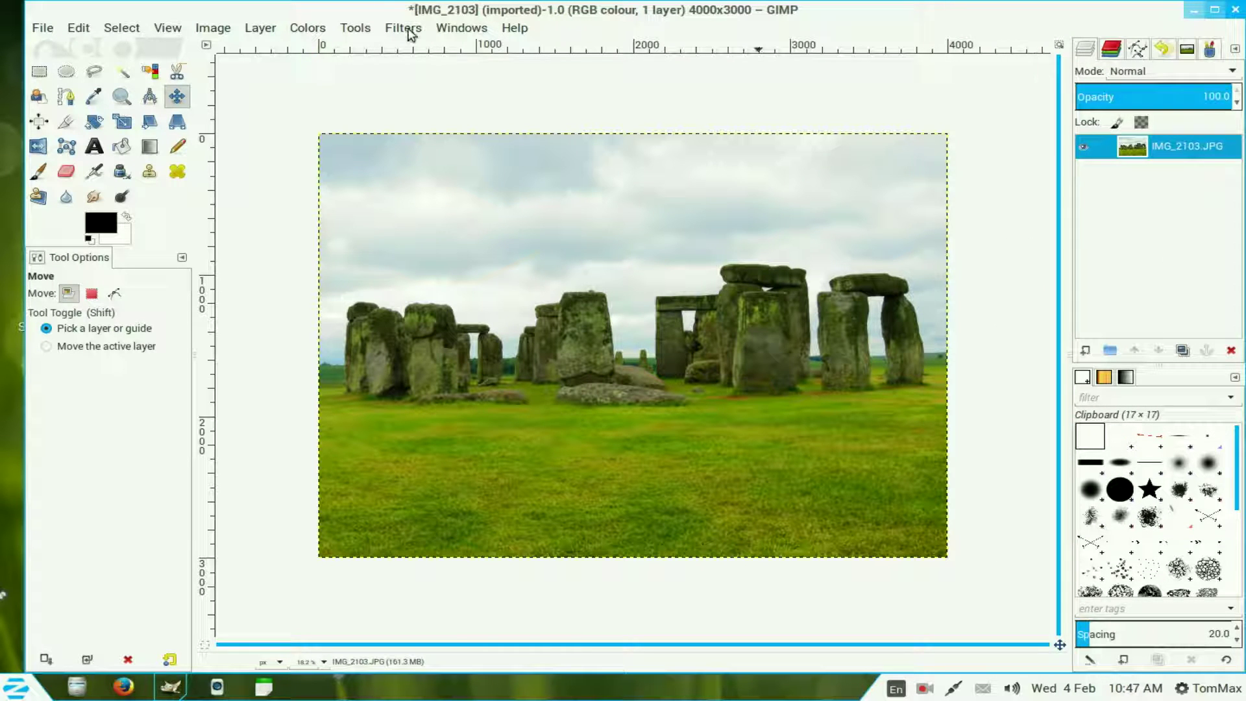
Step: Apply Whirl and Pinch with whirl angle 0, pinch -0.304 and radius 1.185
left_click(405, 29)
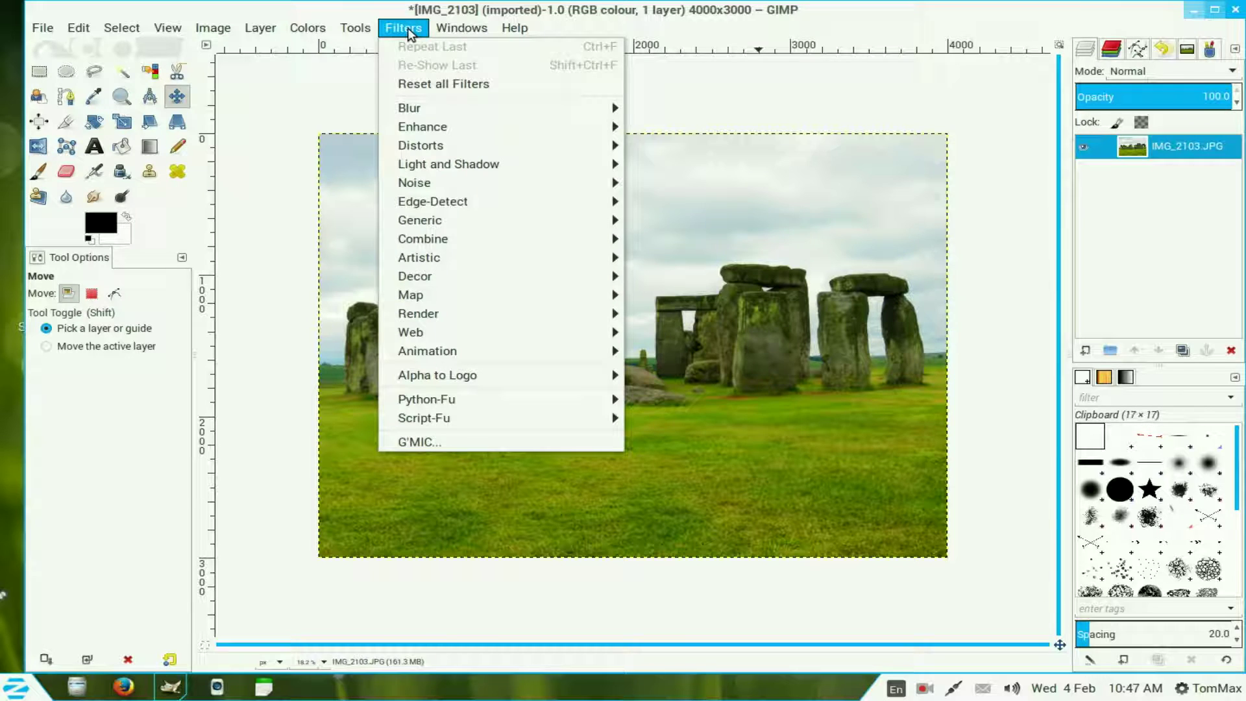
mouse_move(539, 145)
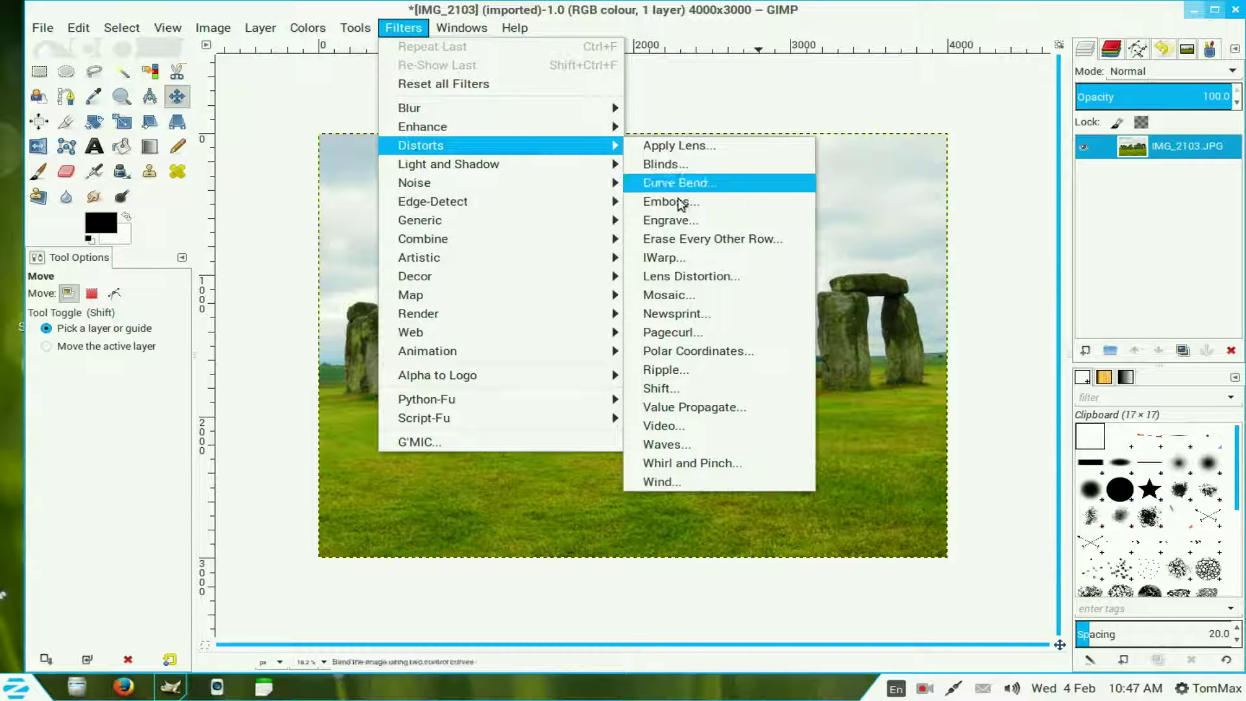
left_click(714, 462)
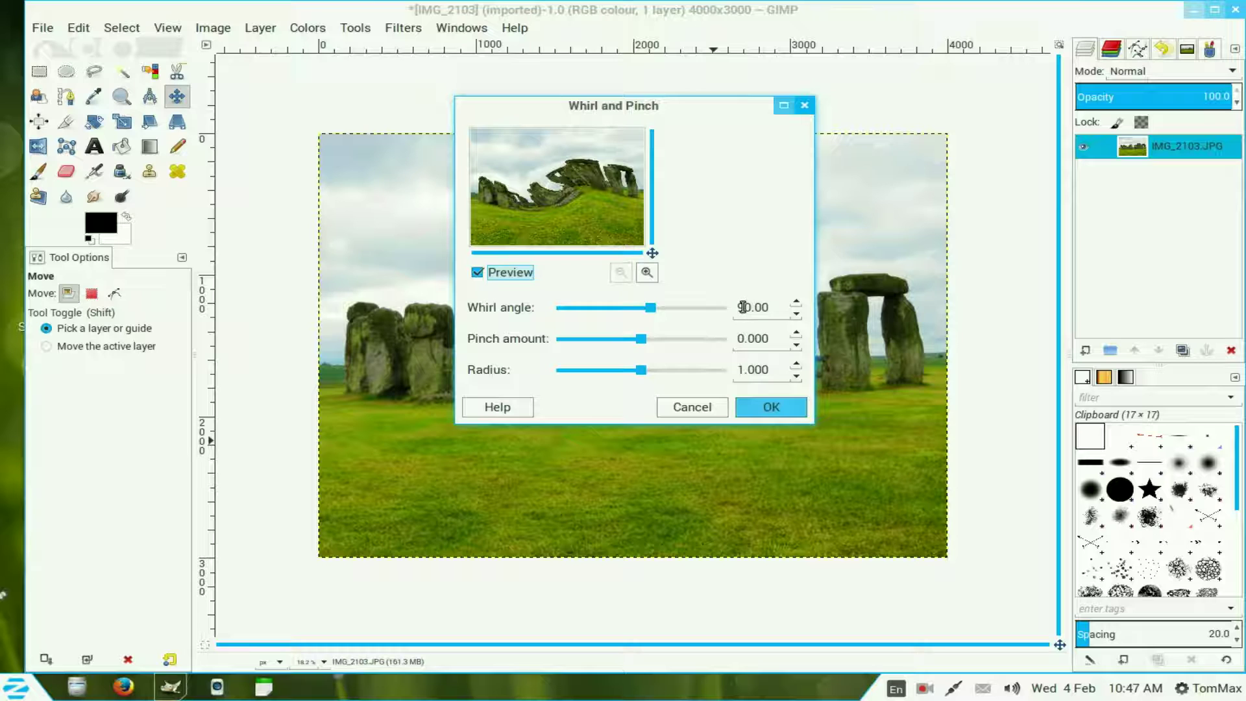
left_click_drag(743, 307, 715, 310)
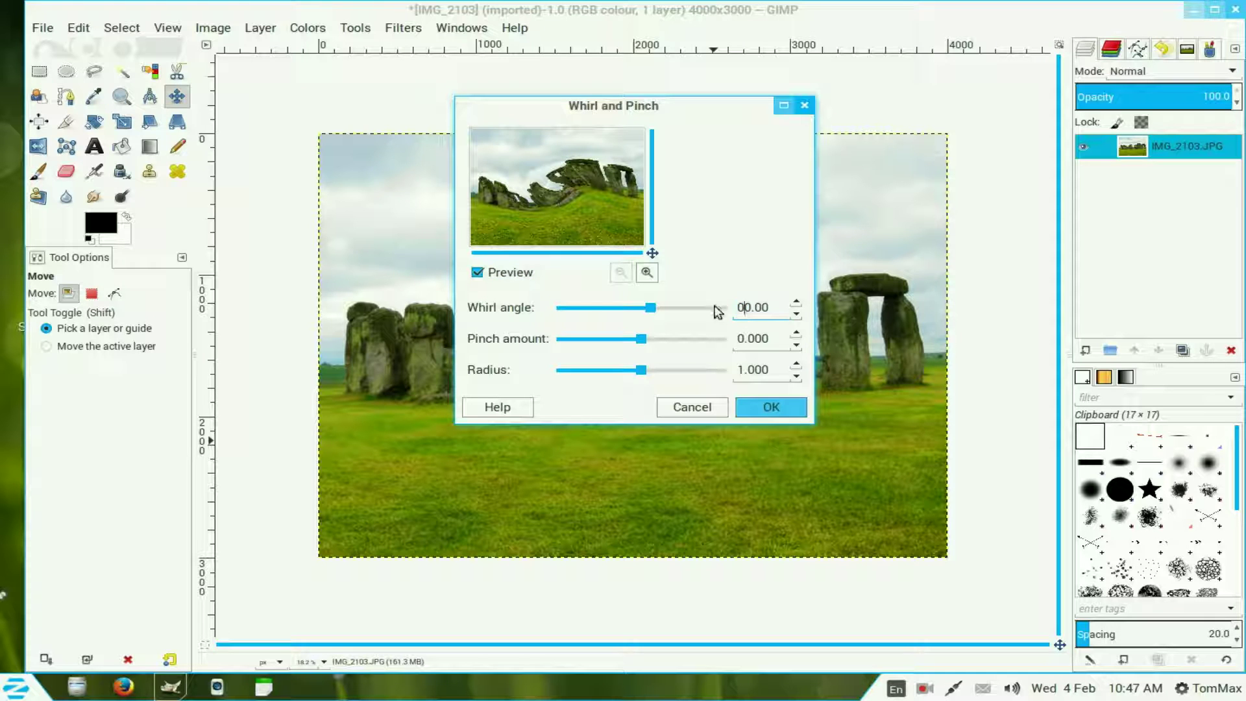
key("BackSpace")
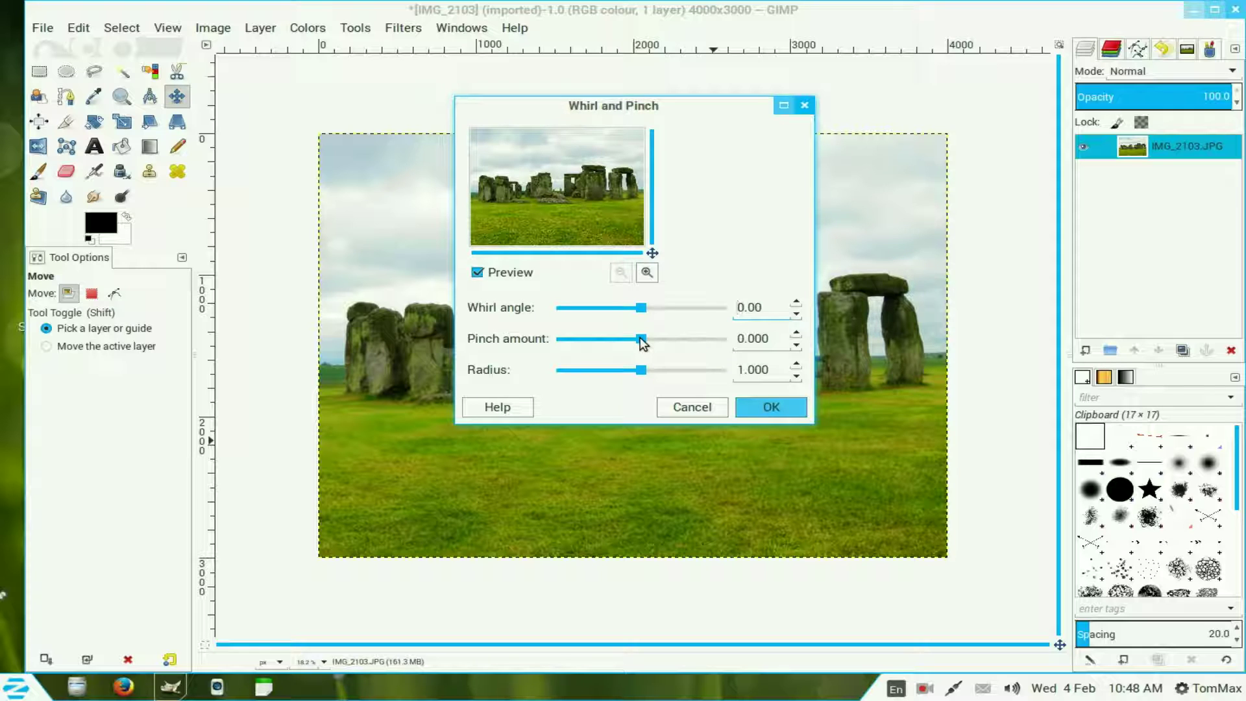
left_click_drag(639, 338, 613, 334)
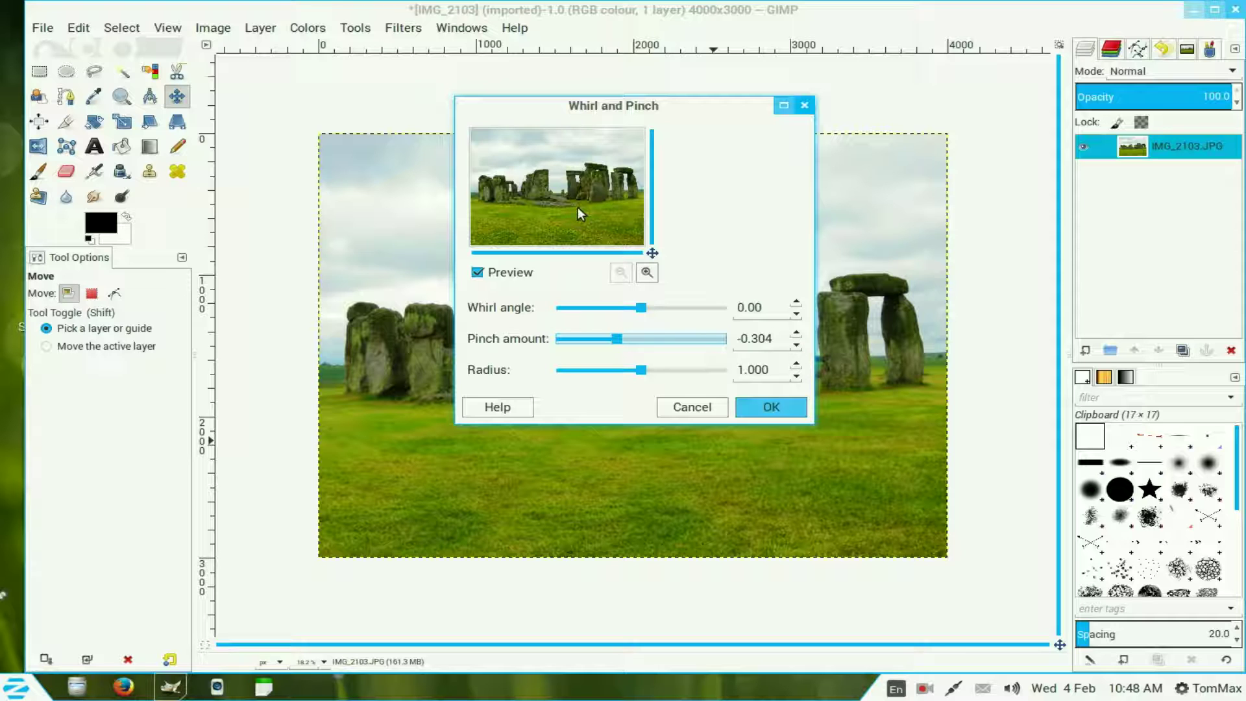
left_click_drag(641, 373, 649, 383)
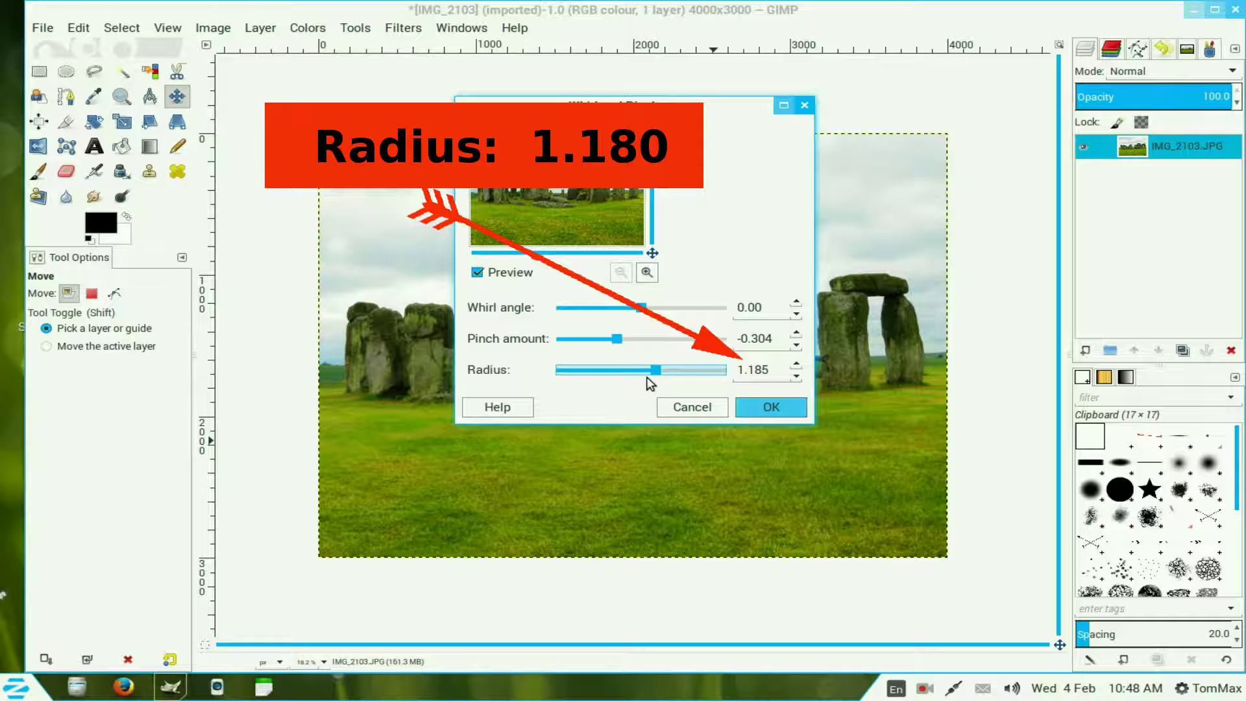
left_click(765, 408)
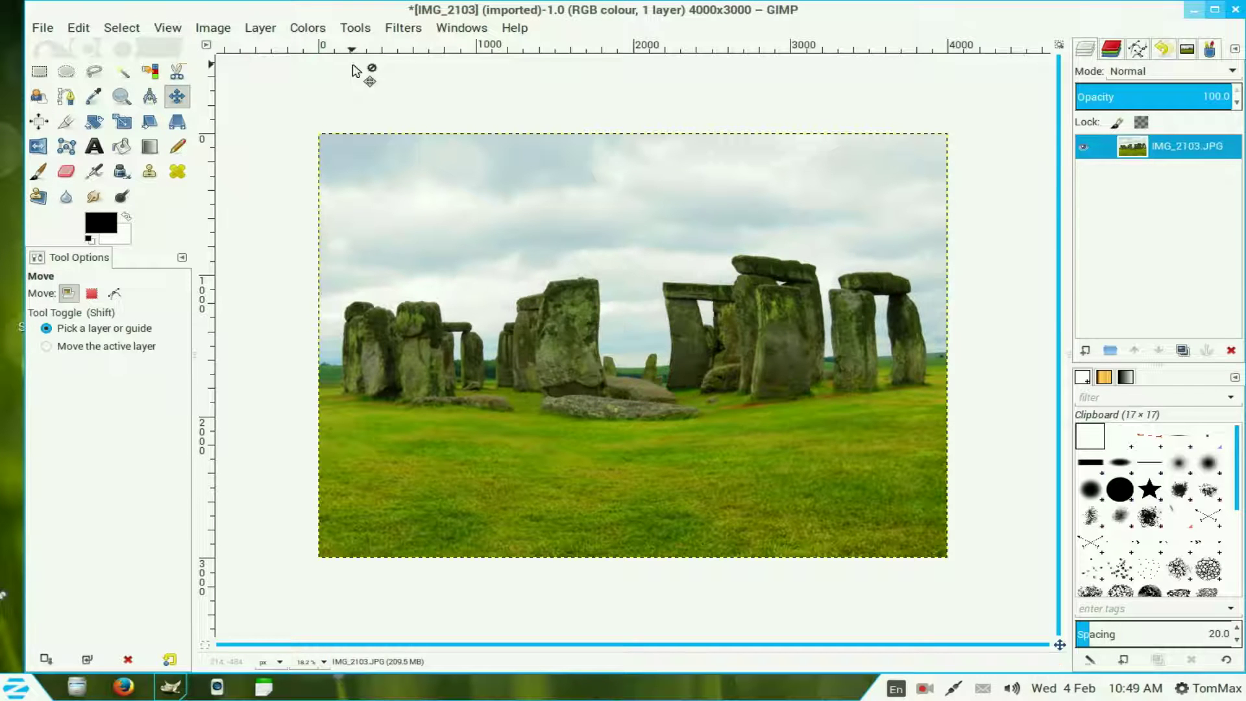
Step: Apply Lens Effect with refraction 1.70 and transparent surroundings
left_click(394, 30)
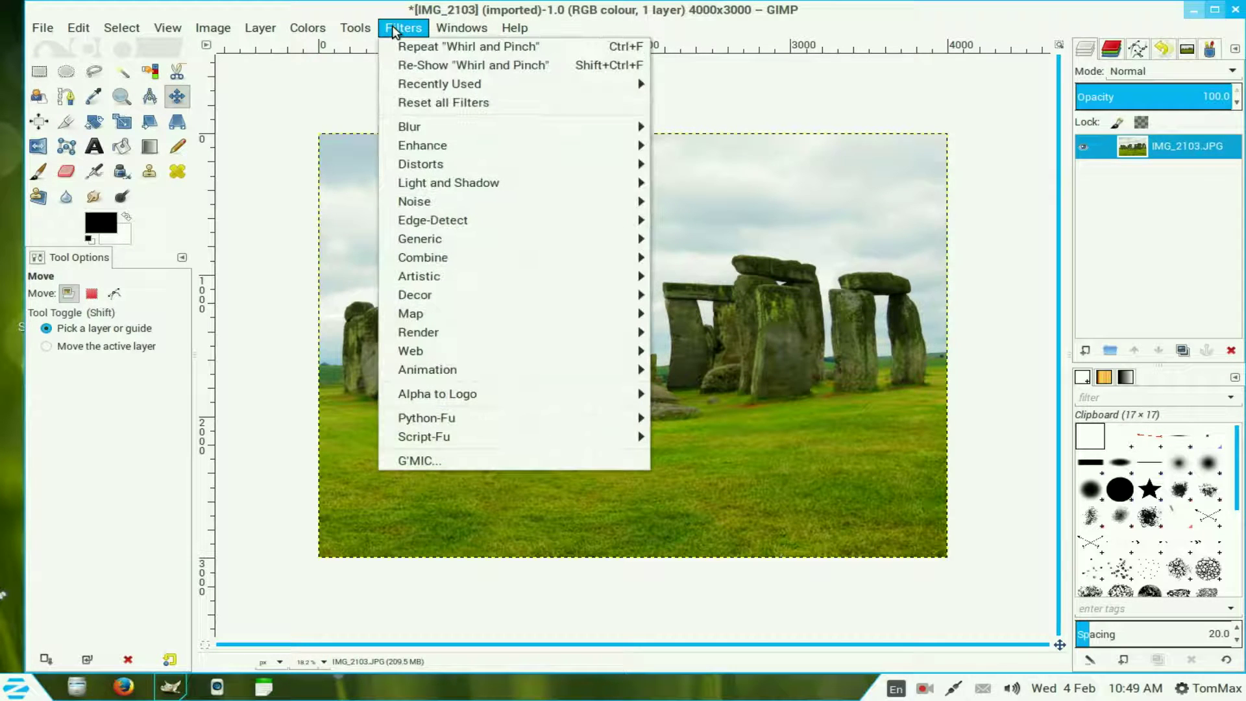
mouse_move(633, 164)
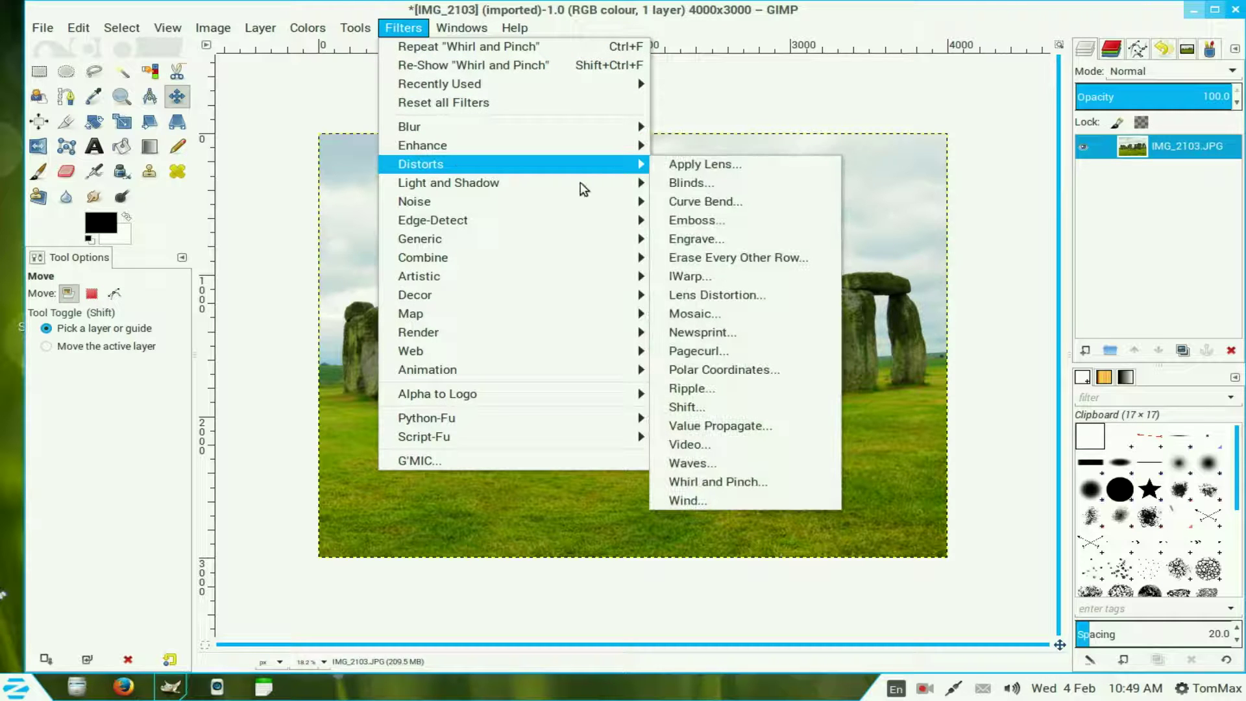
left_click(719, 165)
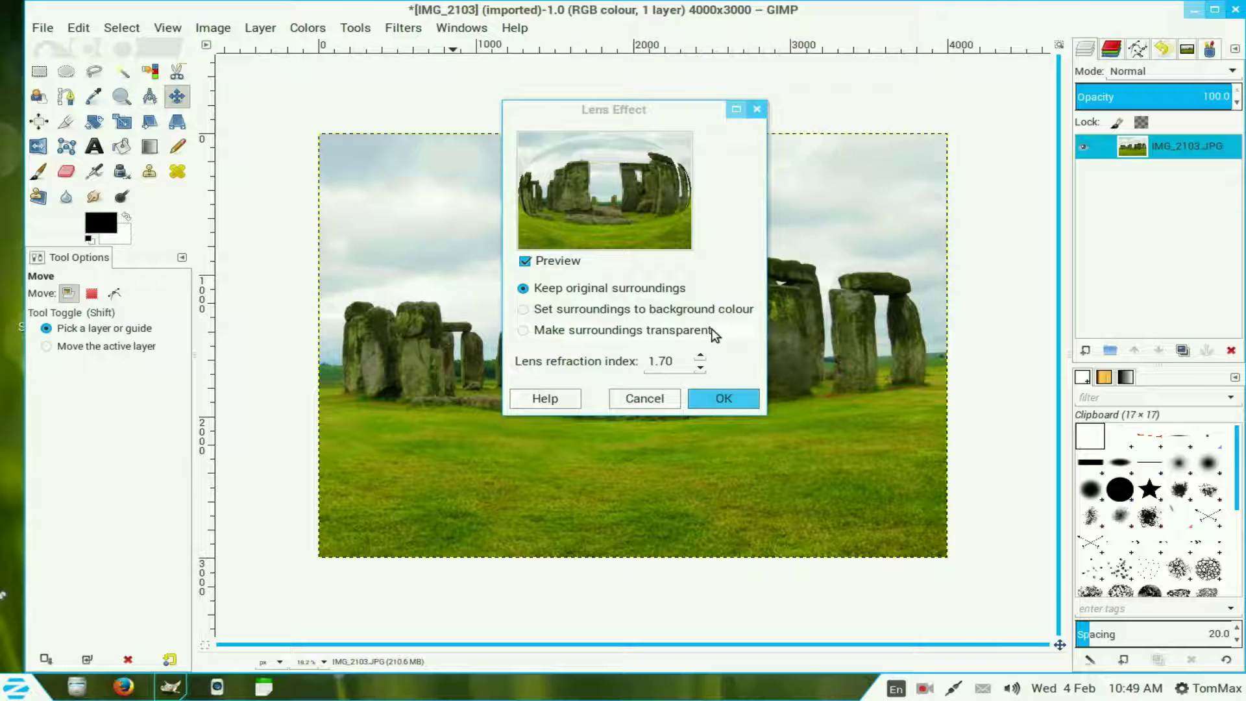
left_click(526, 332)
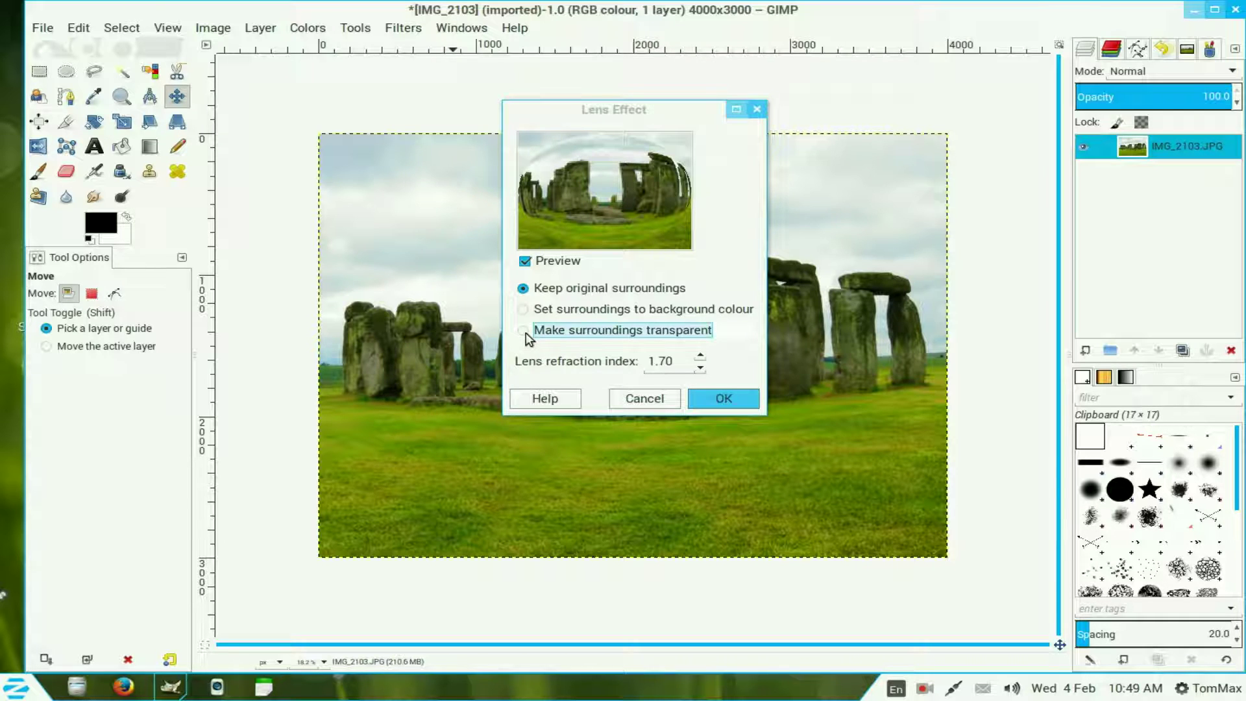
left_click(734, 402)
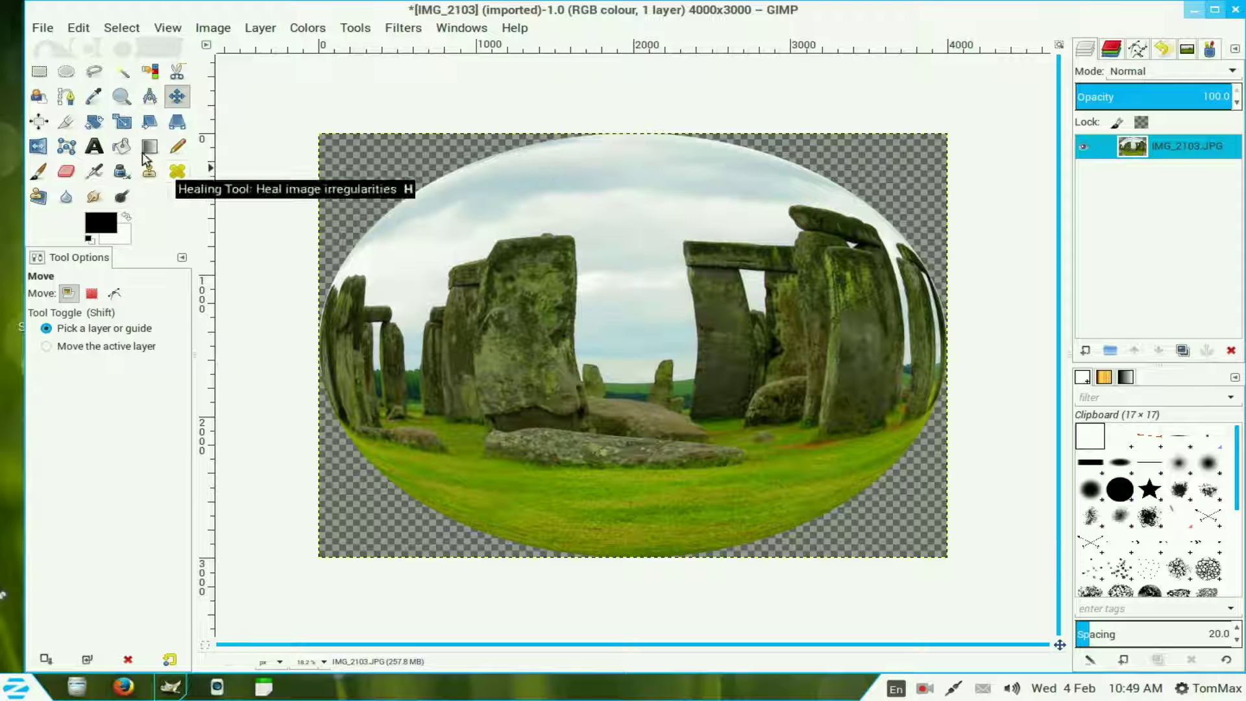
Step: Scale the lens layer to 1700 × 1700 pixels
left_click(123, 123)
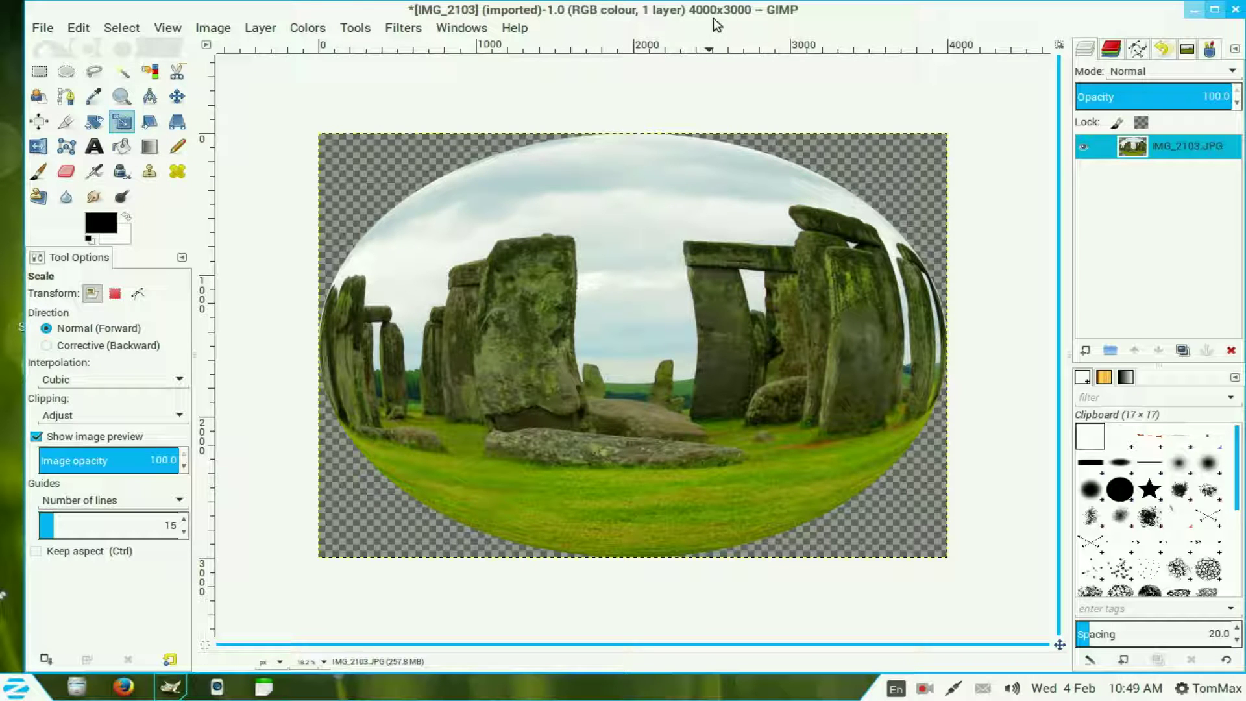
left_click(624, 310)
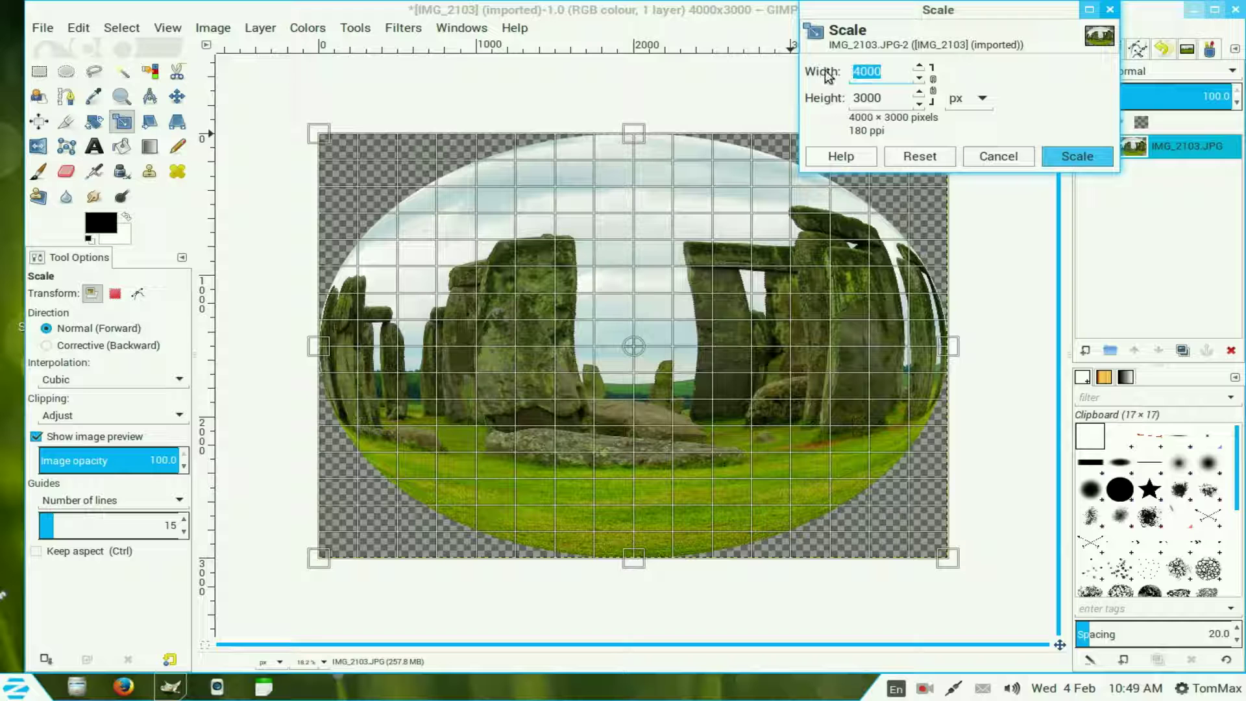
type("17")
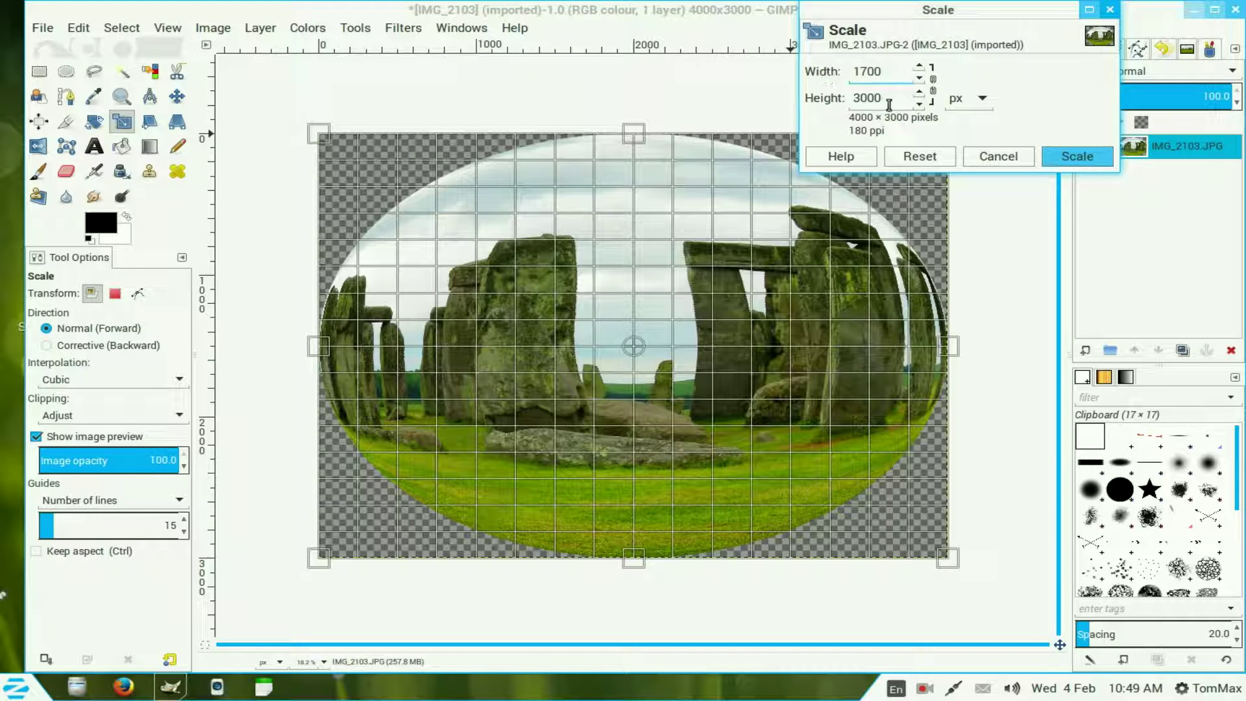
left_click_drag(888, 98, 849, 99)
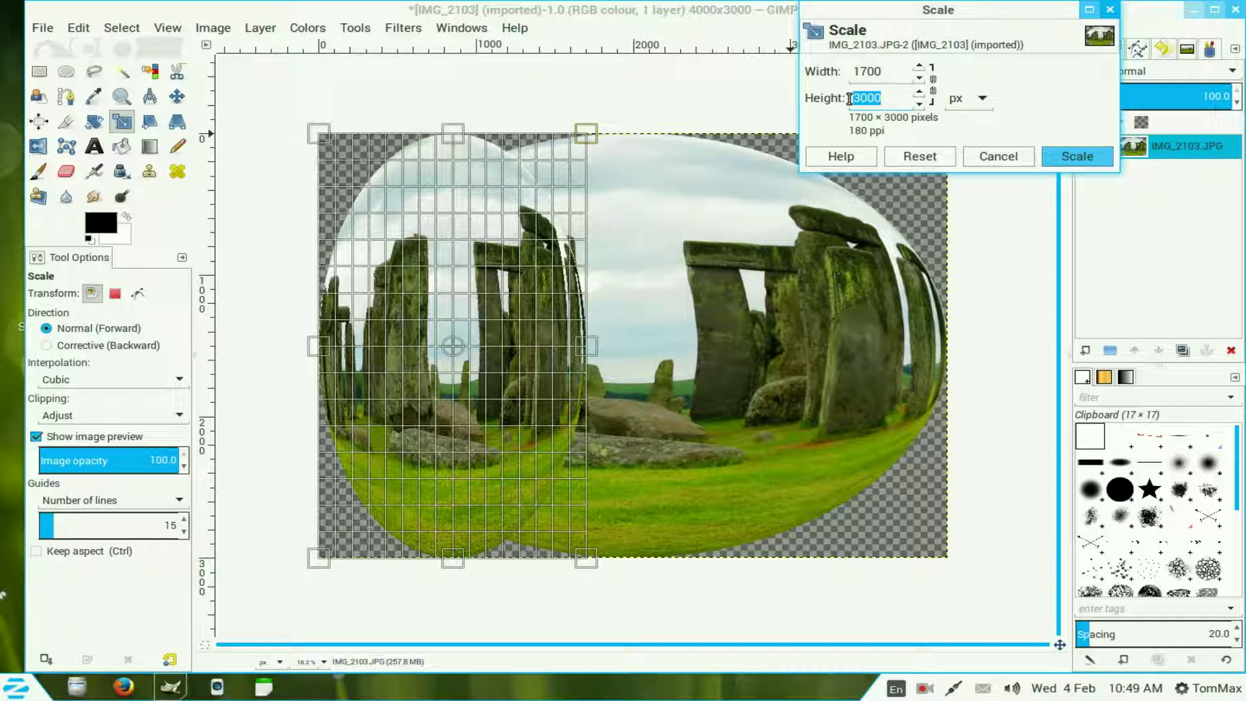
type("1700")
left_click(1078, 156)
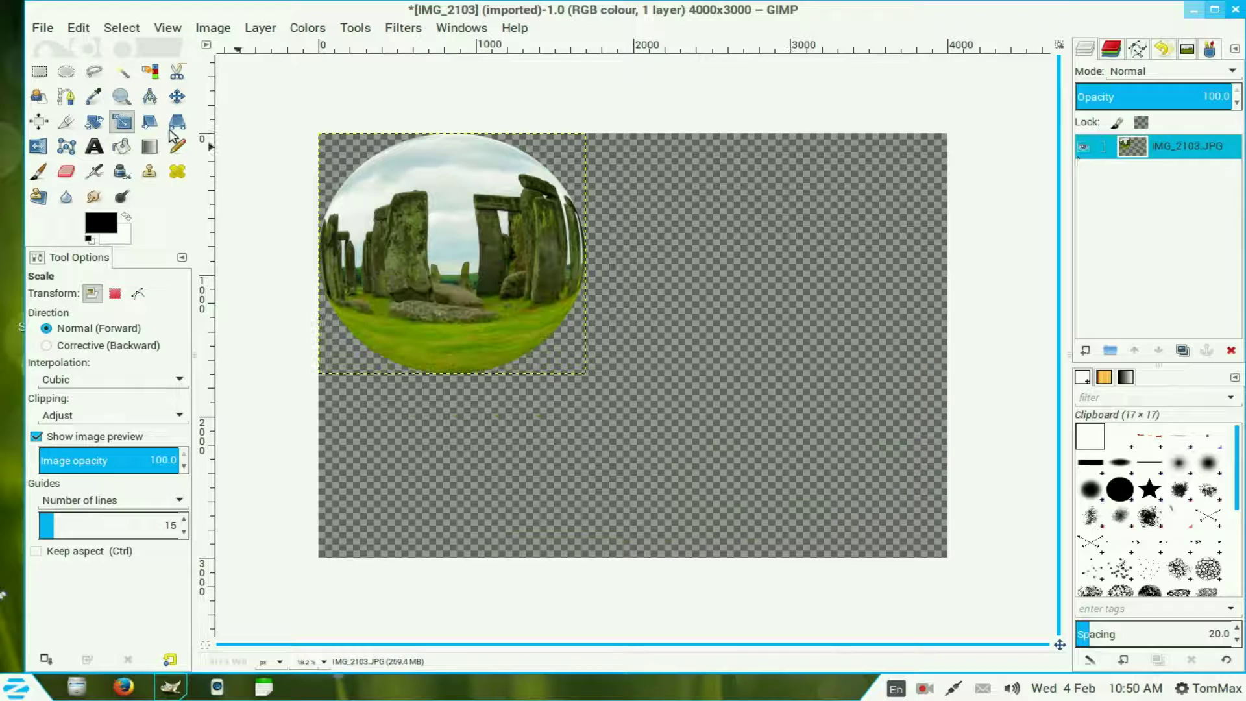
Step: Move the Stonehenge orb layer from the top-left corner to the top centre of the canvas
left_click(177, 96)
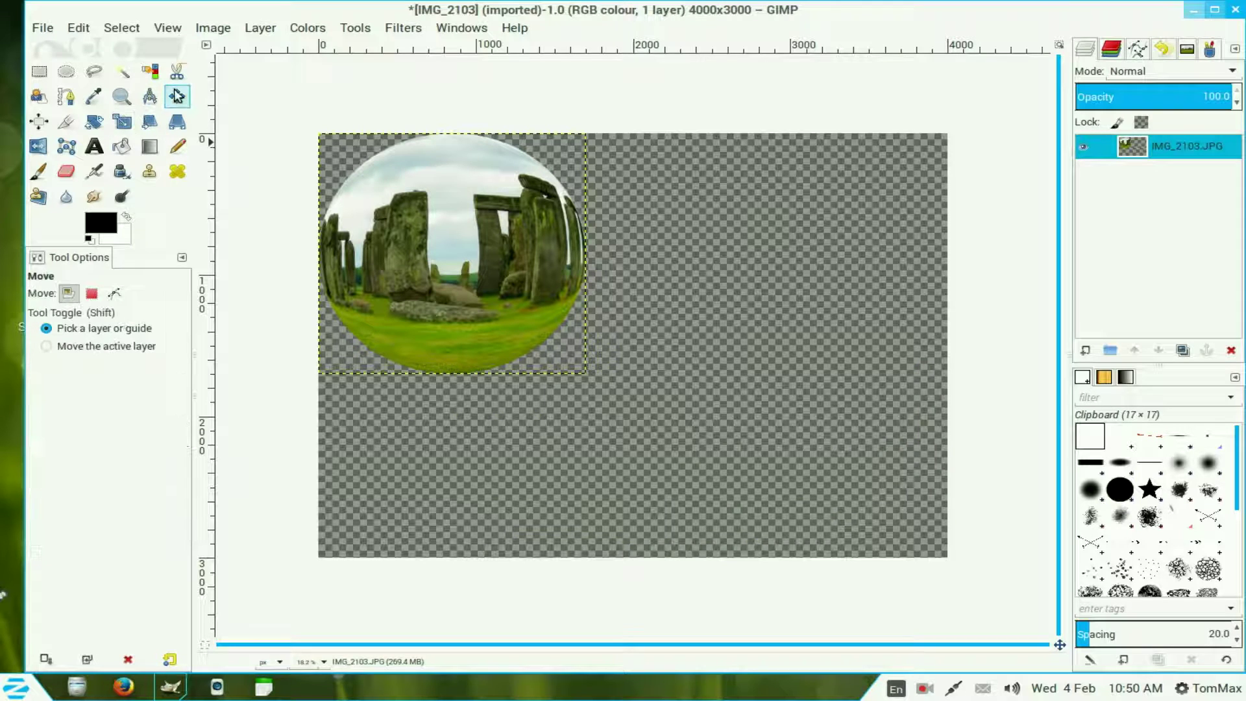
left_click(65, 349)
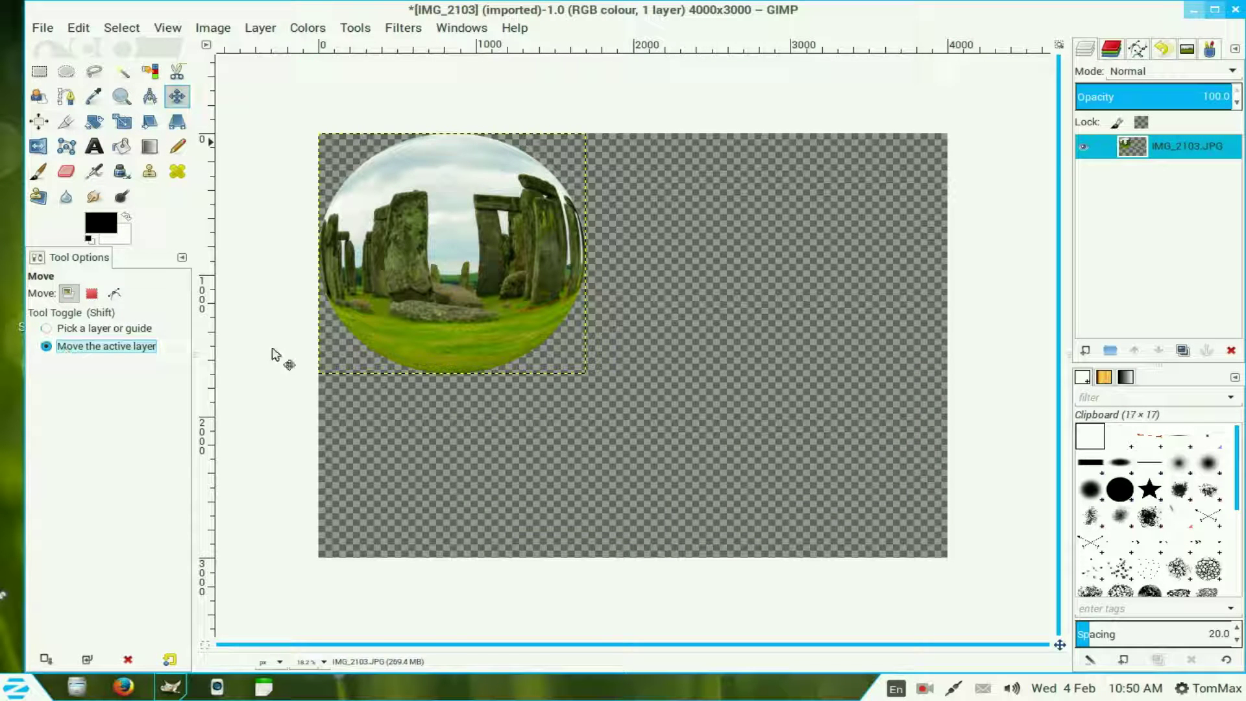
left_click_drag(453, 261, 636, 266)
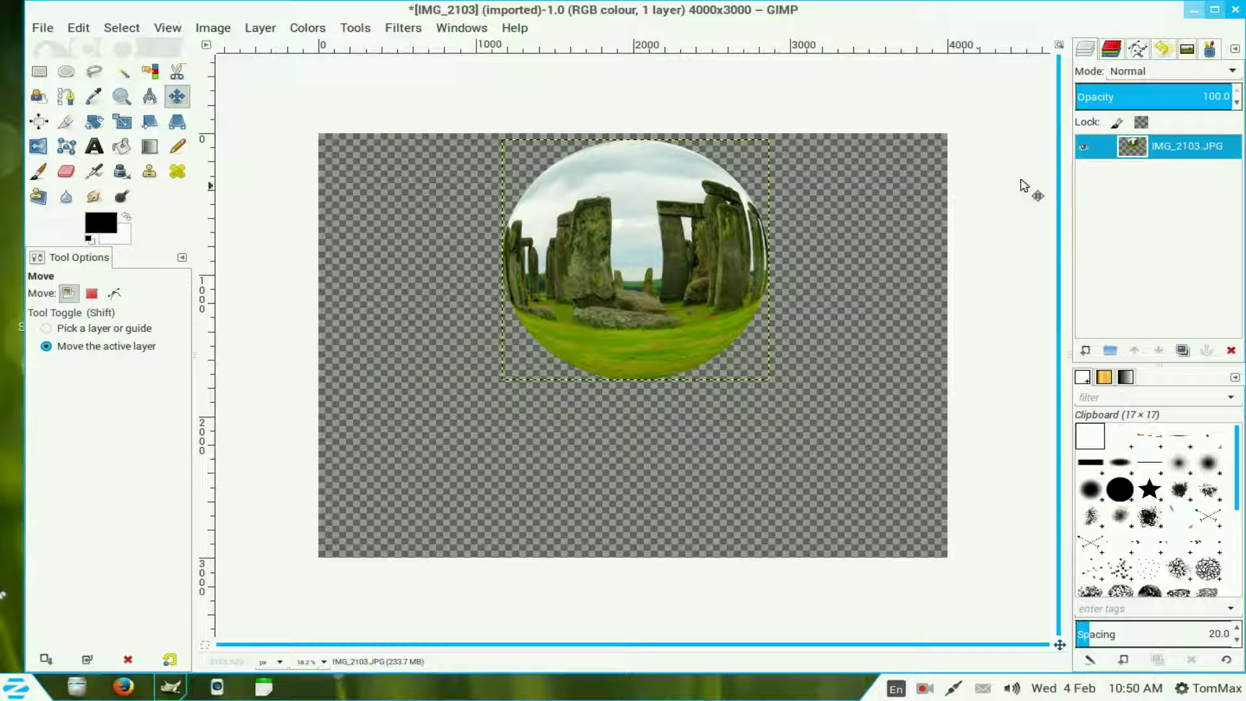
Step: Select the orb's outline via Alpha to Selection, add a transparent layer, and make white the foreground
right_click(1136, 142)
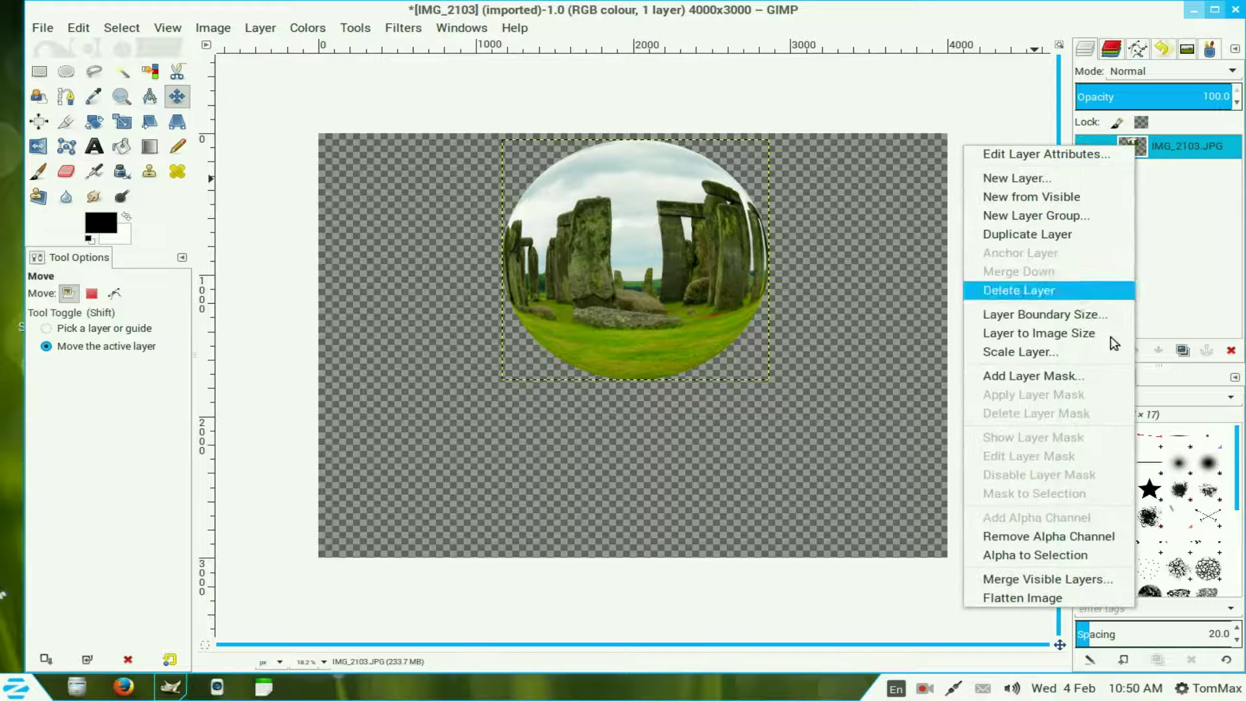
left_click(1066, 555)
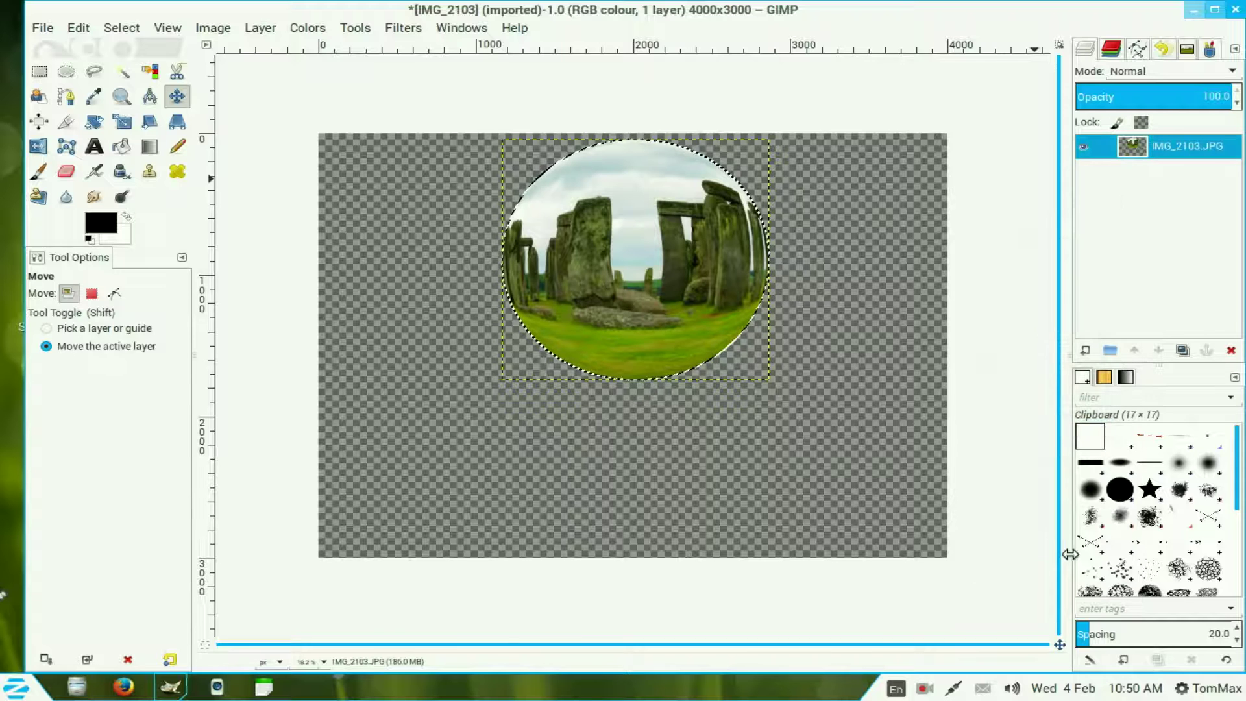
left_click(1085, 351)
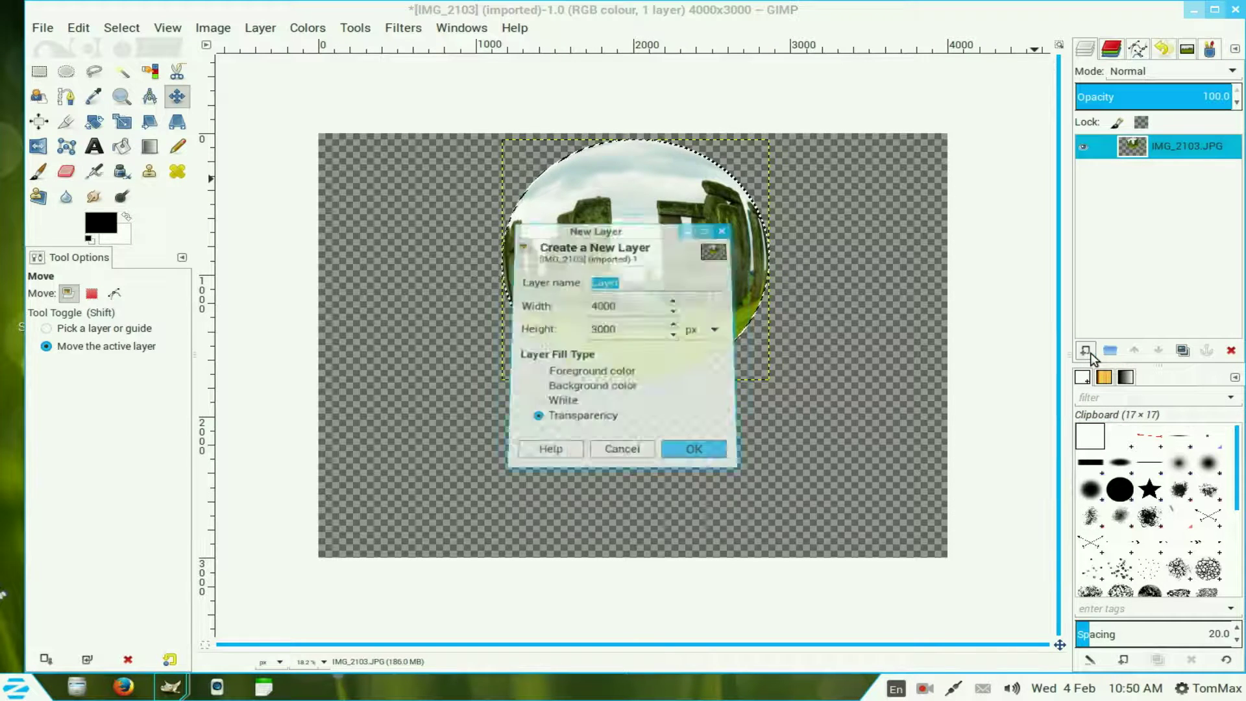
left_click(699, 463)
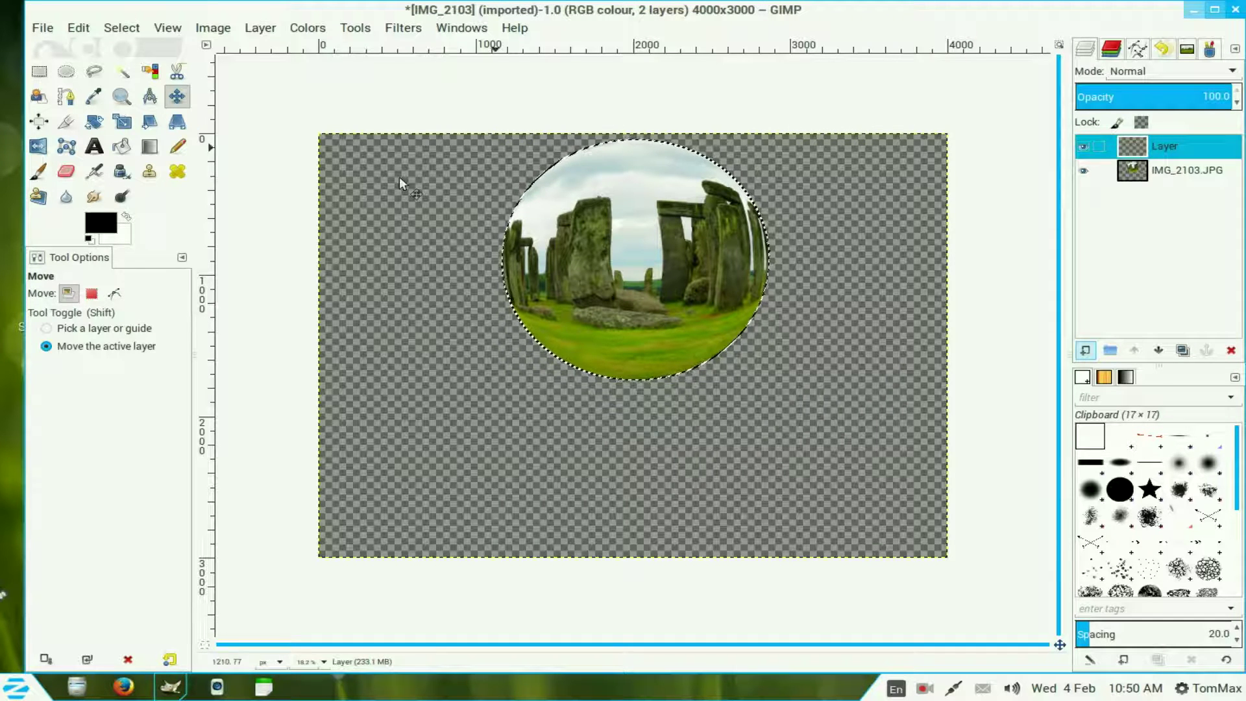
left_click(129, 219)
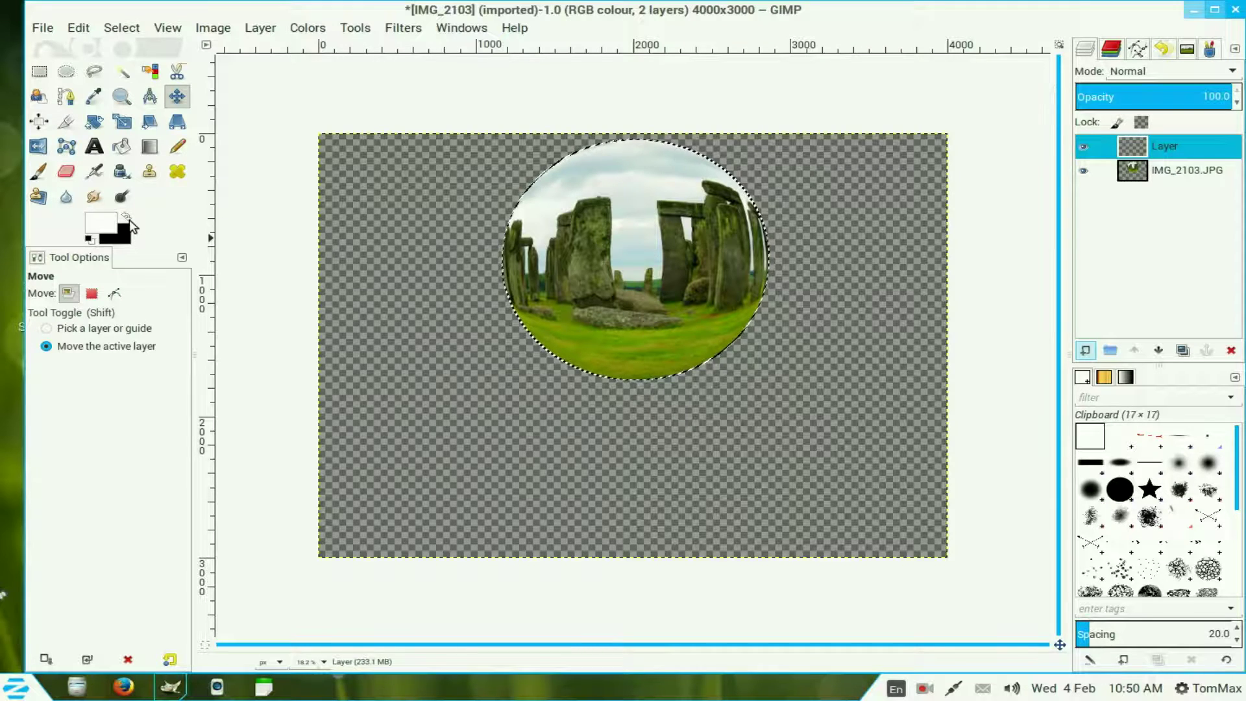
Step: Stroke the orb's outline with a 10 px white solid line on the new layer
left_click(79, 28)
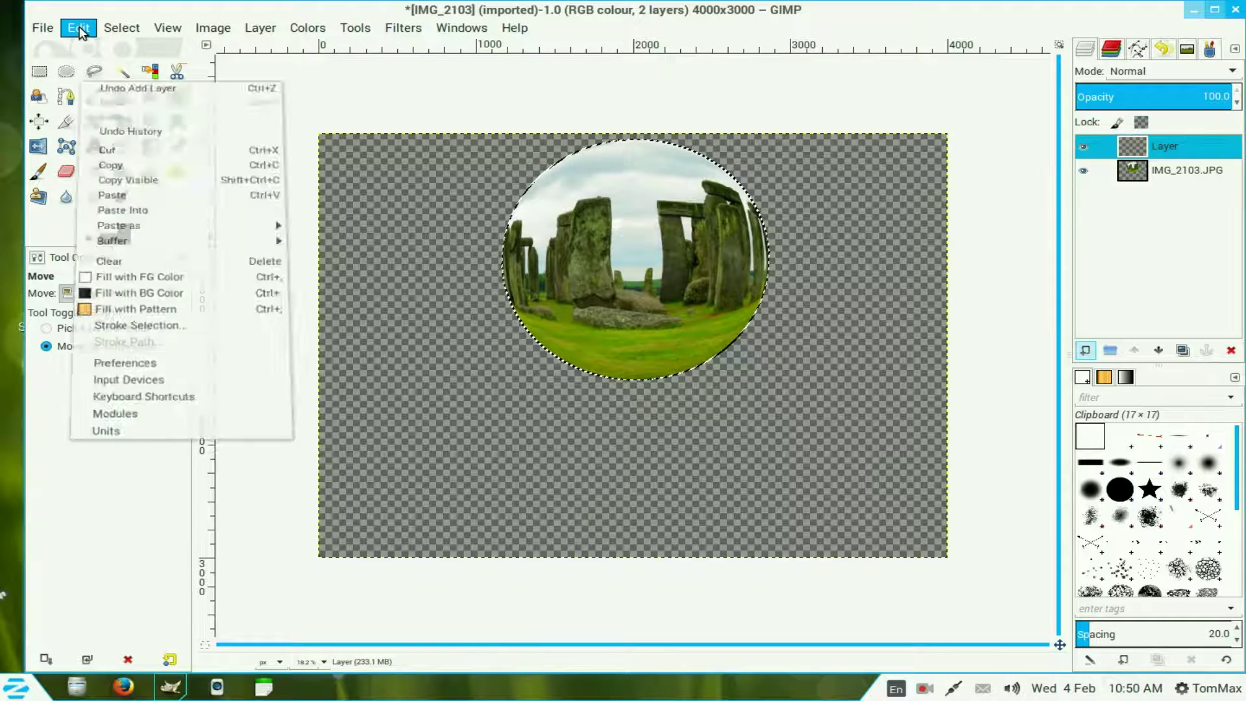
left_click(142, 338)
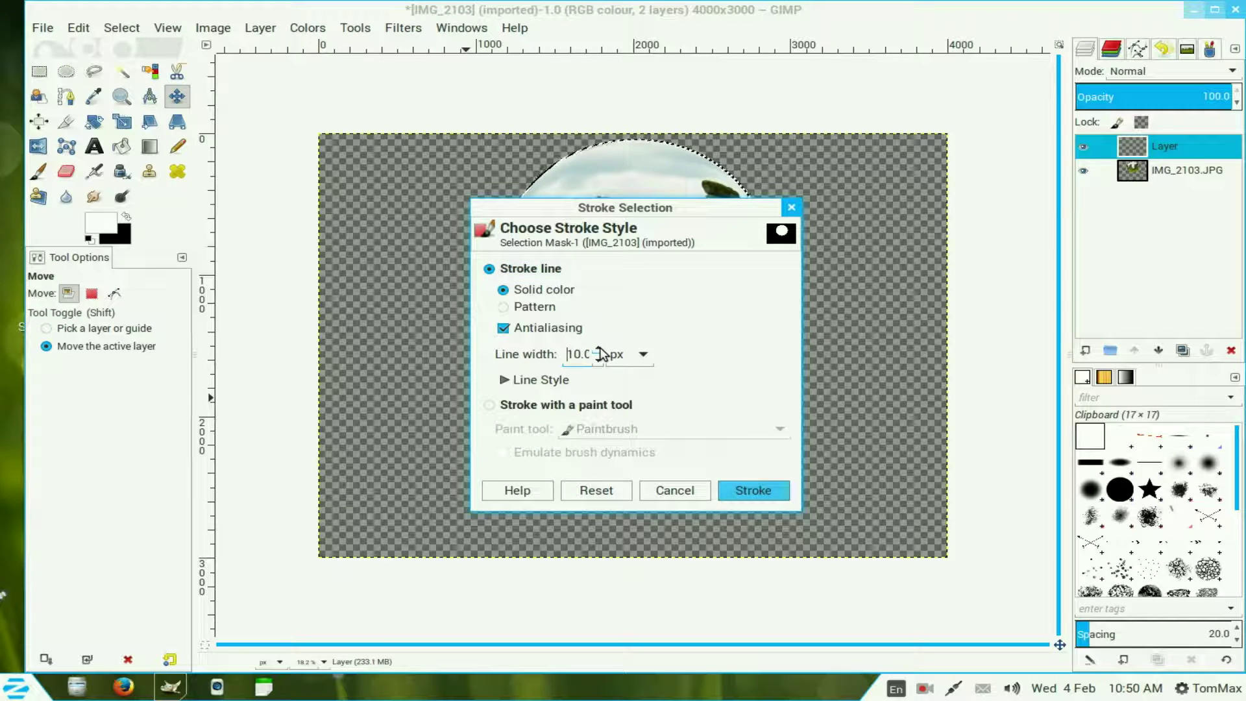
left_click(758, 490)
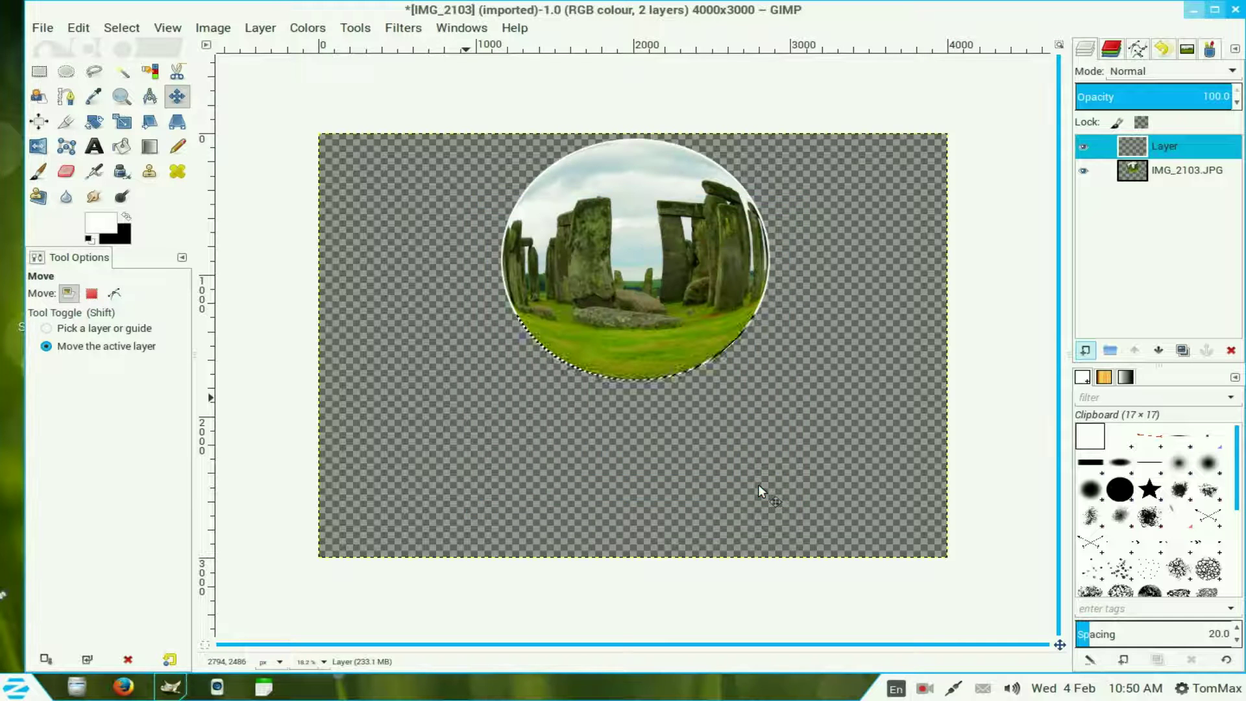
Step: Deselect, then soften the white ring with a 20 px Gaussian blur
left_click(124, 28)
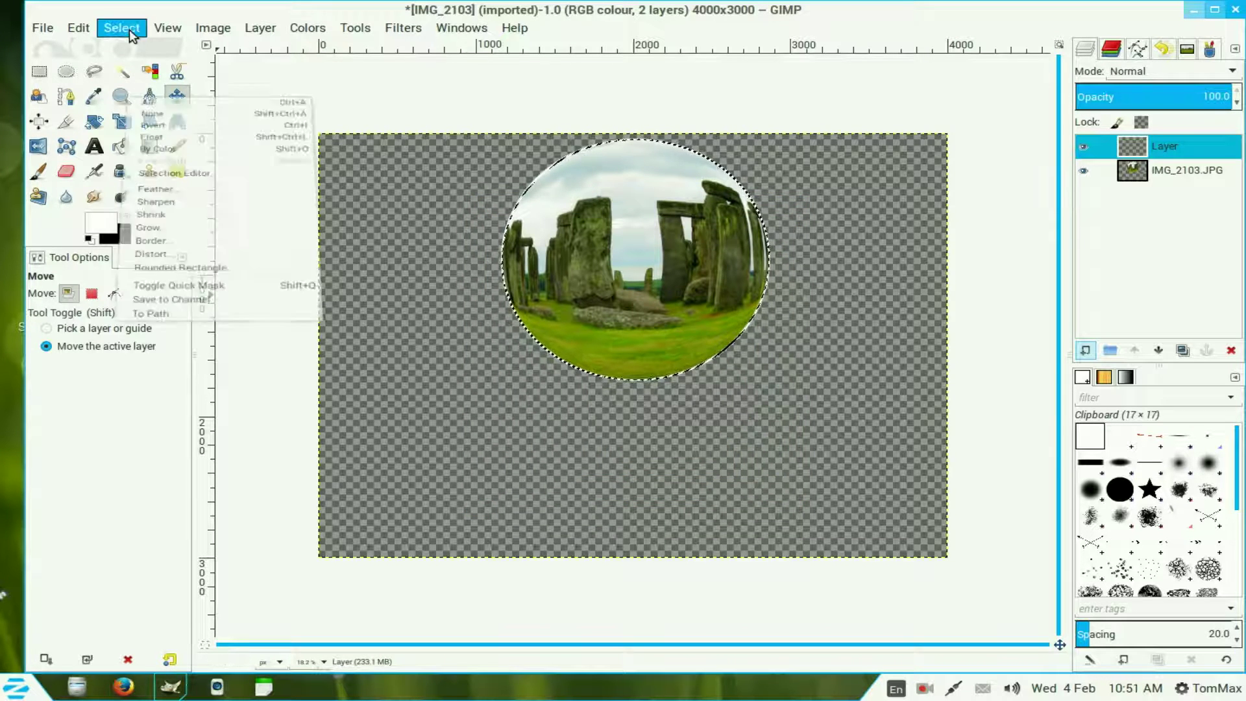
left_click(127, 60)
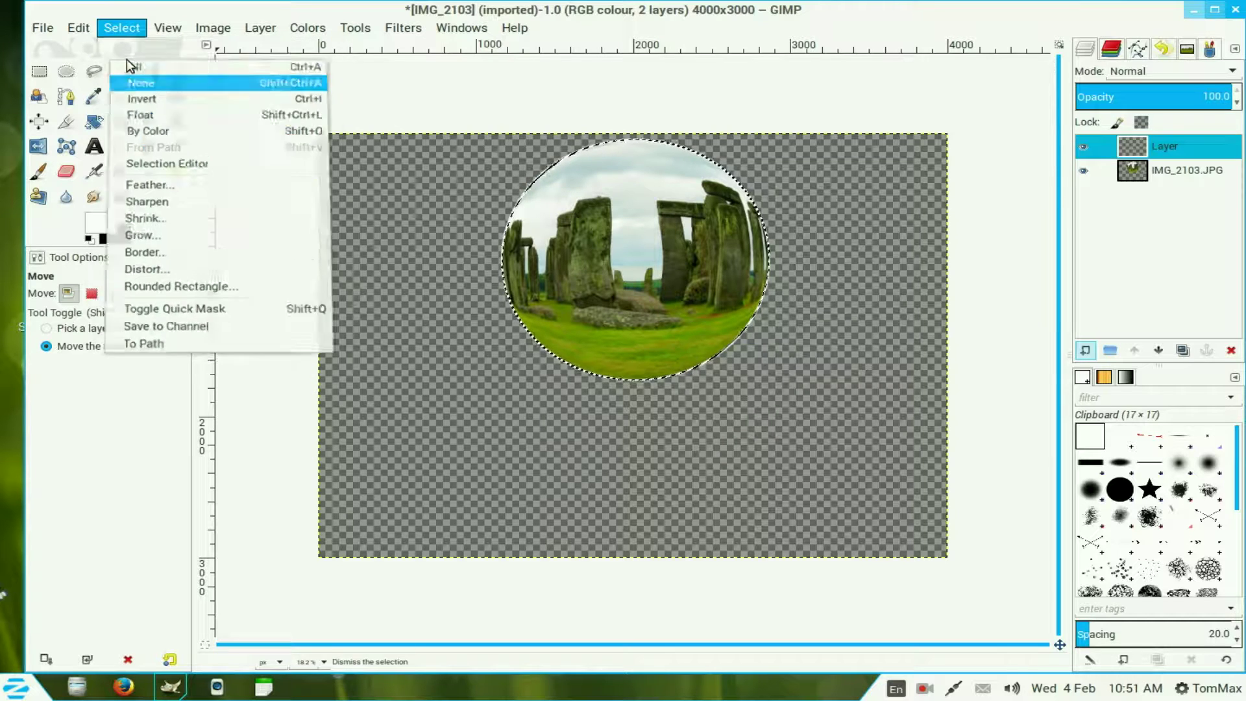
left_click(403, 28)
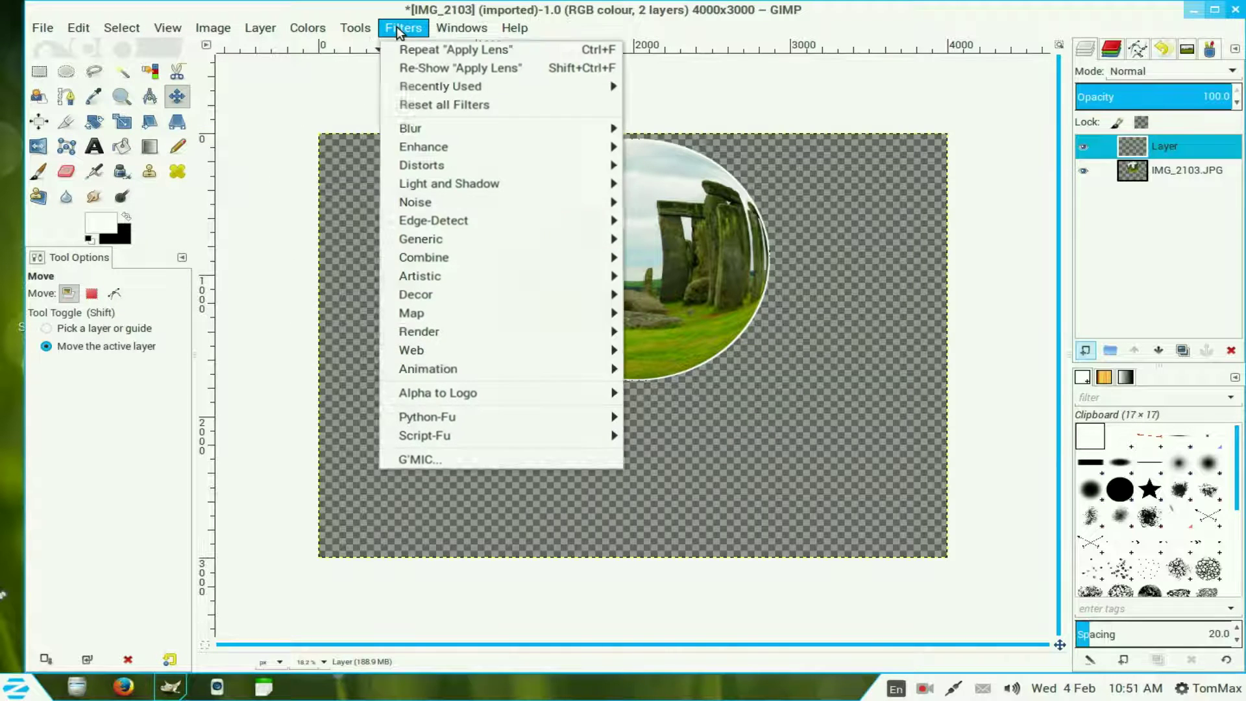
mouse_move(415, 126)
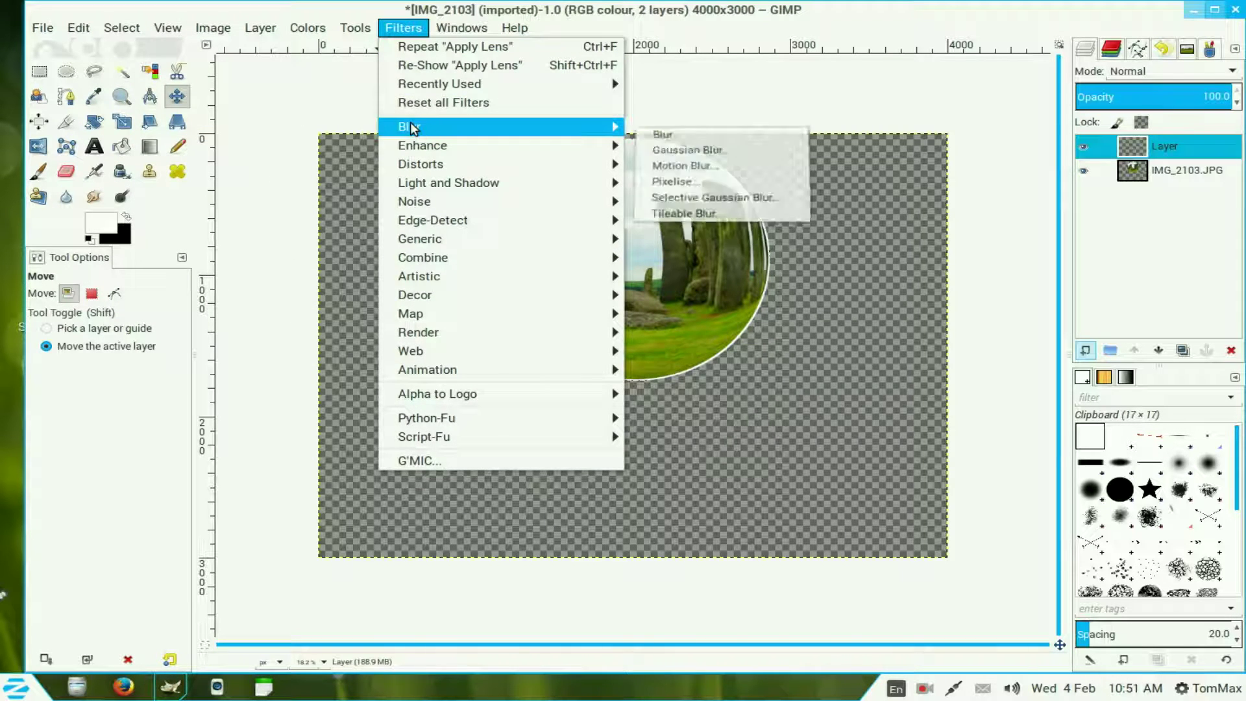
left_click(712, 155)
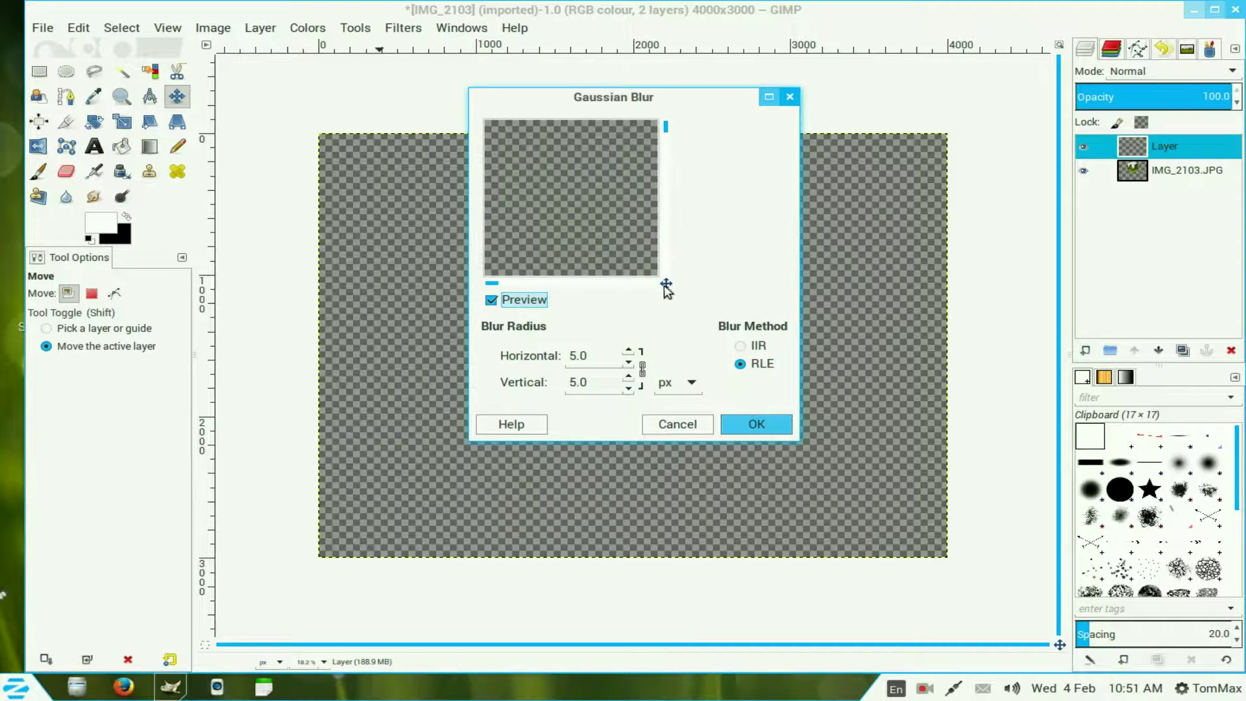
left_click_drag(666, 285, 690, 305)
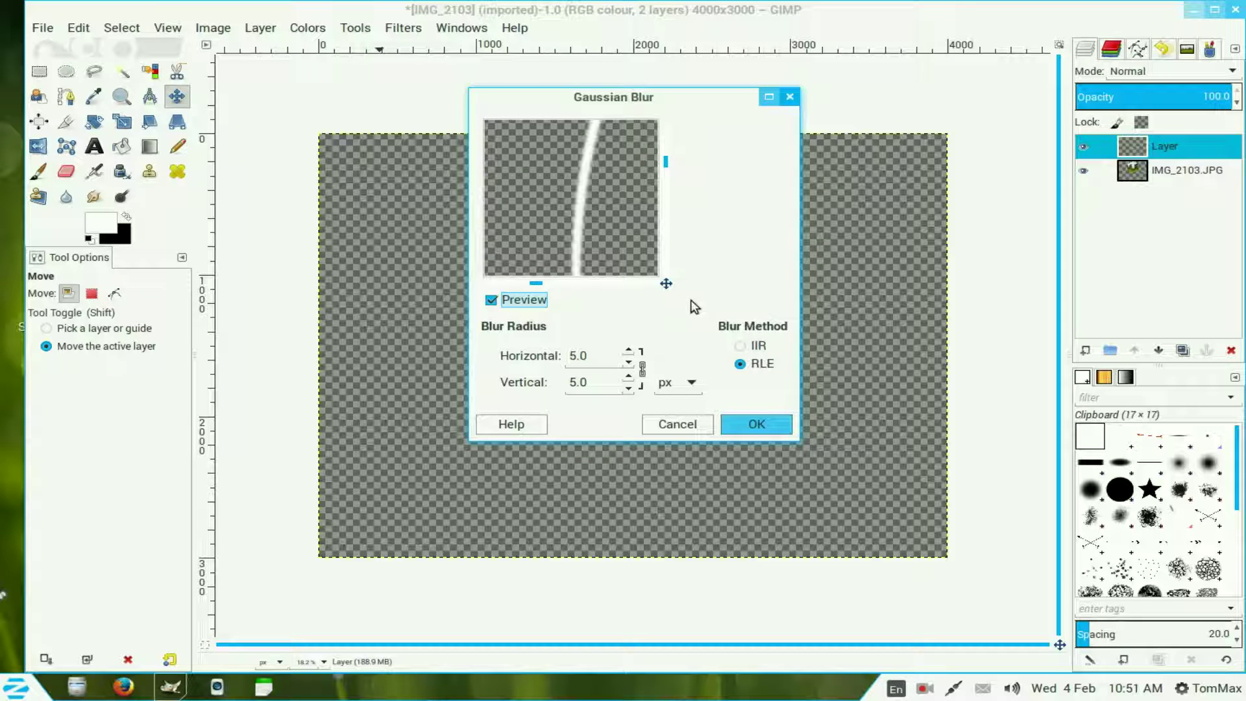
left_click(630, 352)
scroll(630, 352, "up", 7)
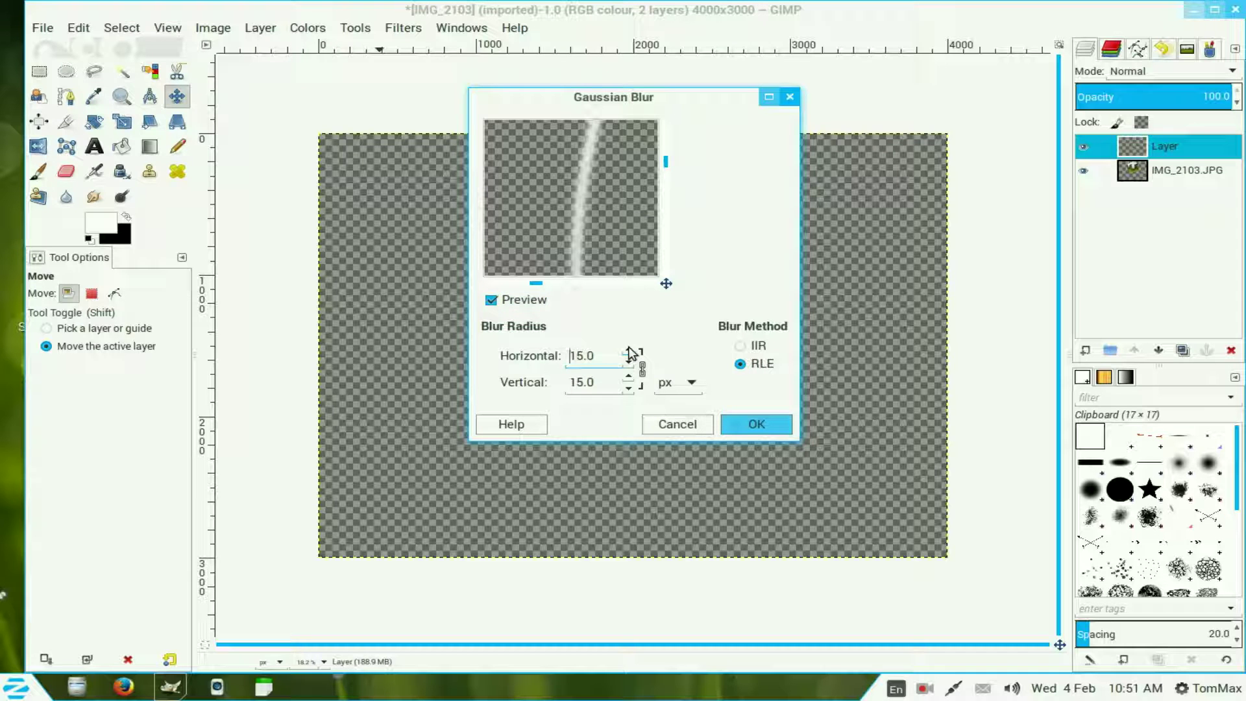
scroll(630, 353, "up", 2)
scroll(630, 353, "up", 1)
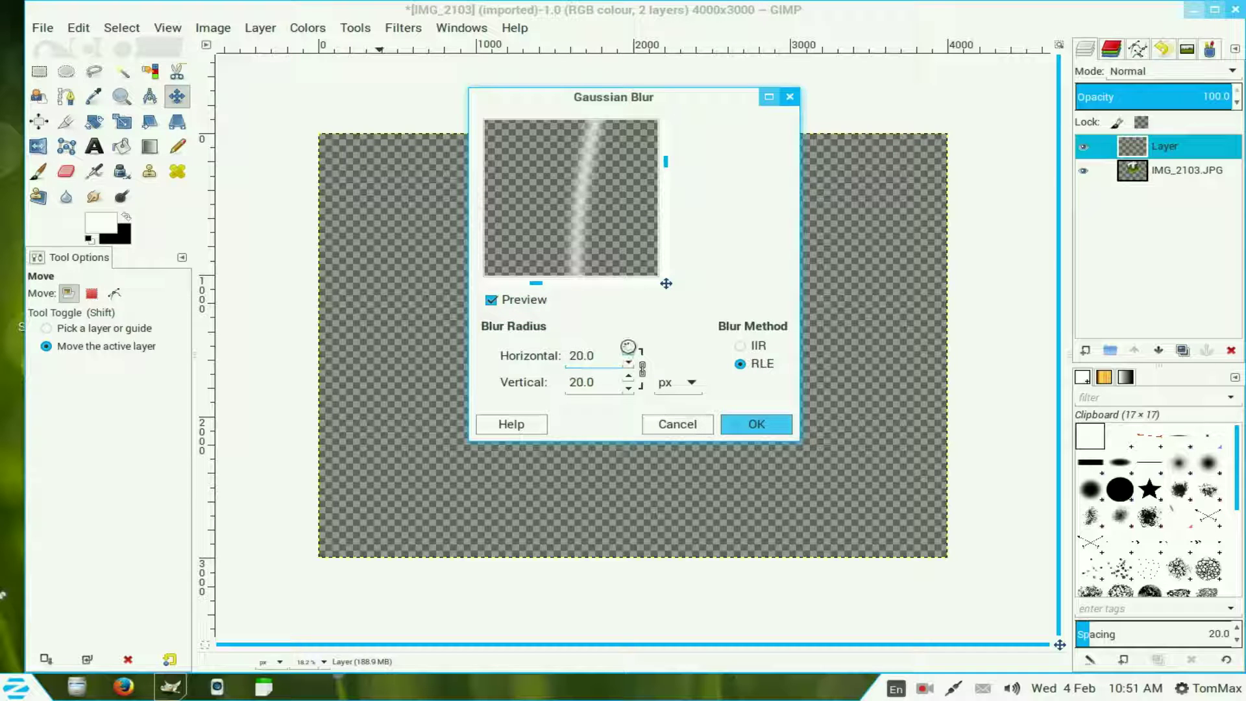
left_click(760, 426)
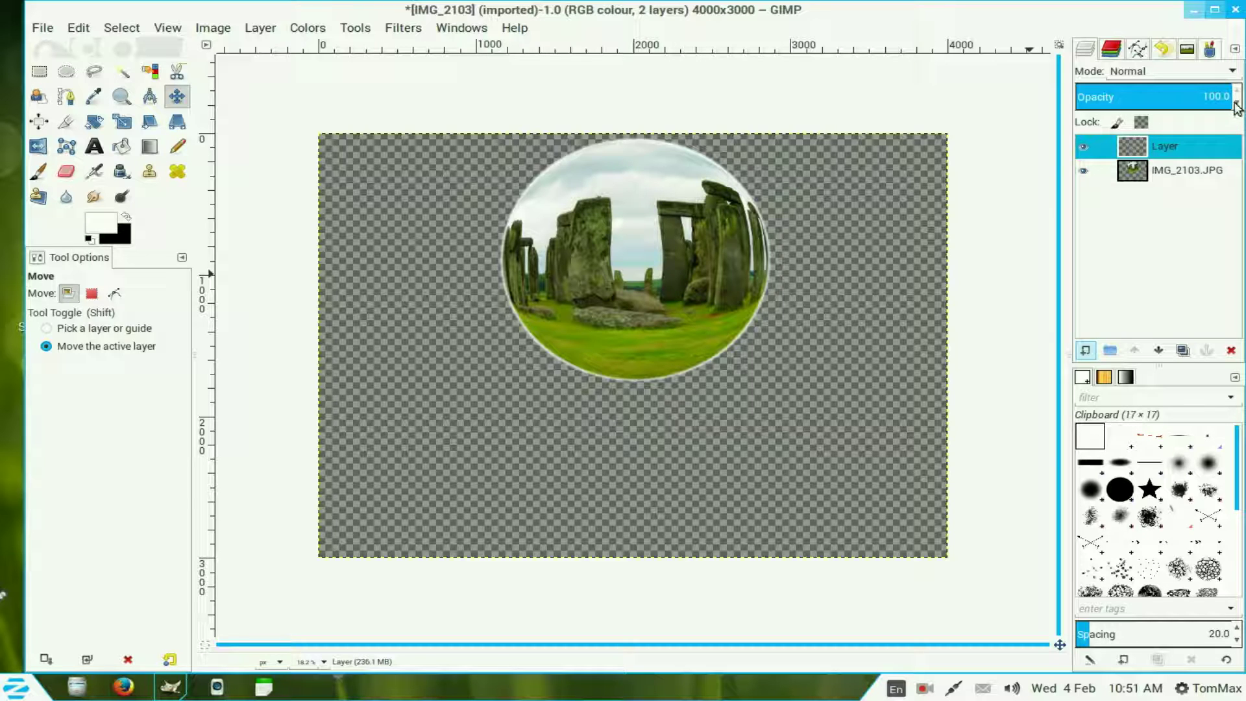
Step: Merge the glowing ring layer down into the orb and duplicate the merged layer
scroll(1238, 108, "down", 15)
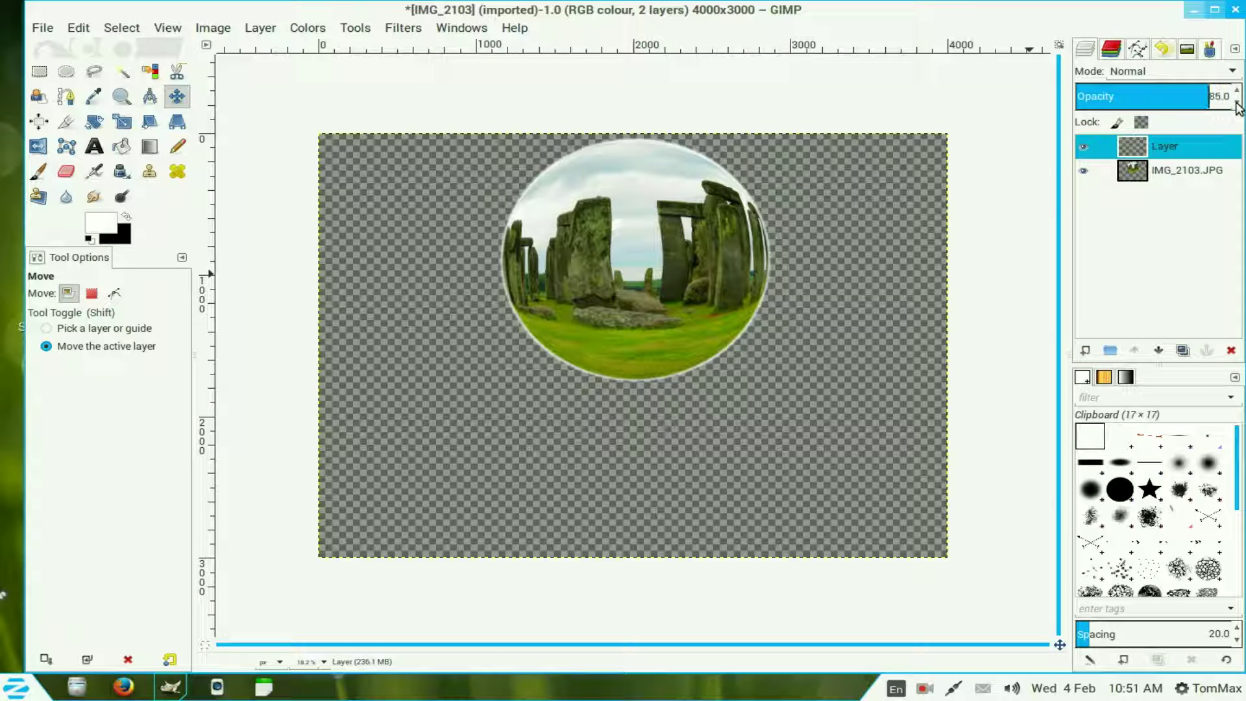
scroll(1237, 107, "down", 1)
right_click(1132, 147)
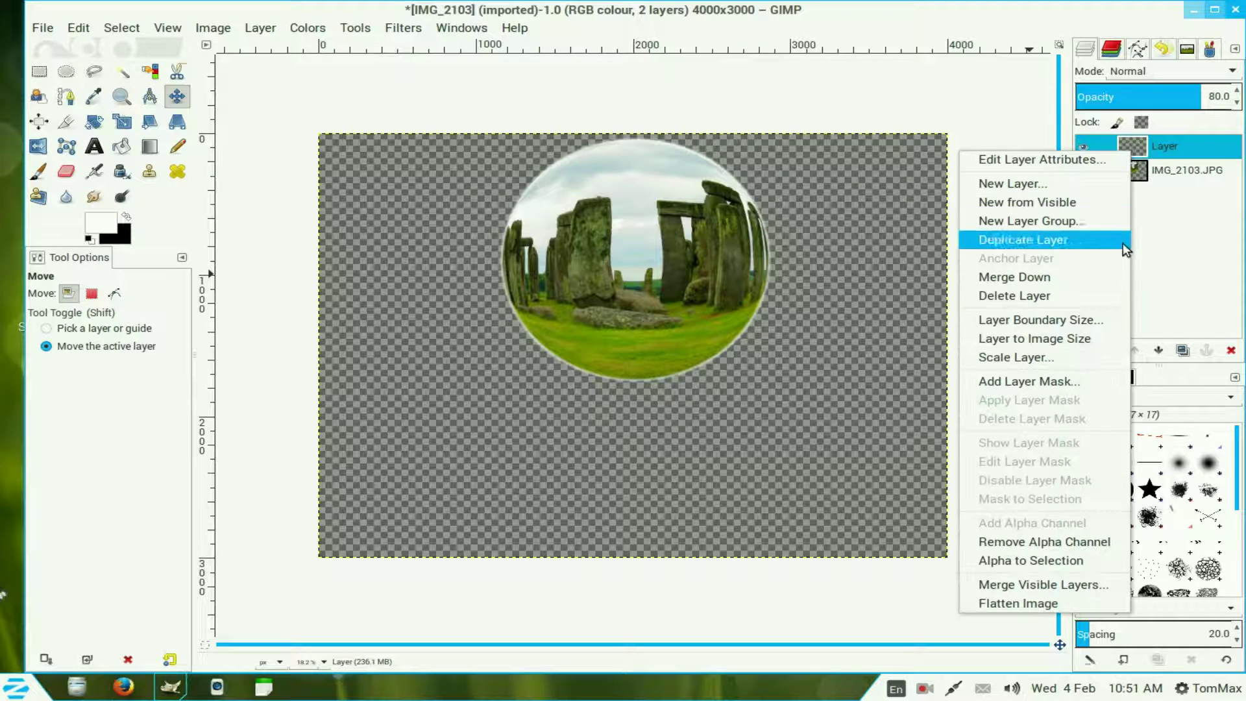
left_click(1071, 278)
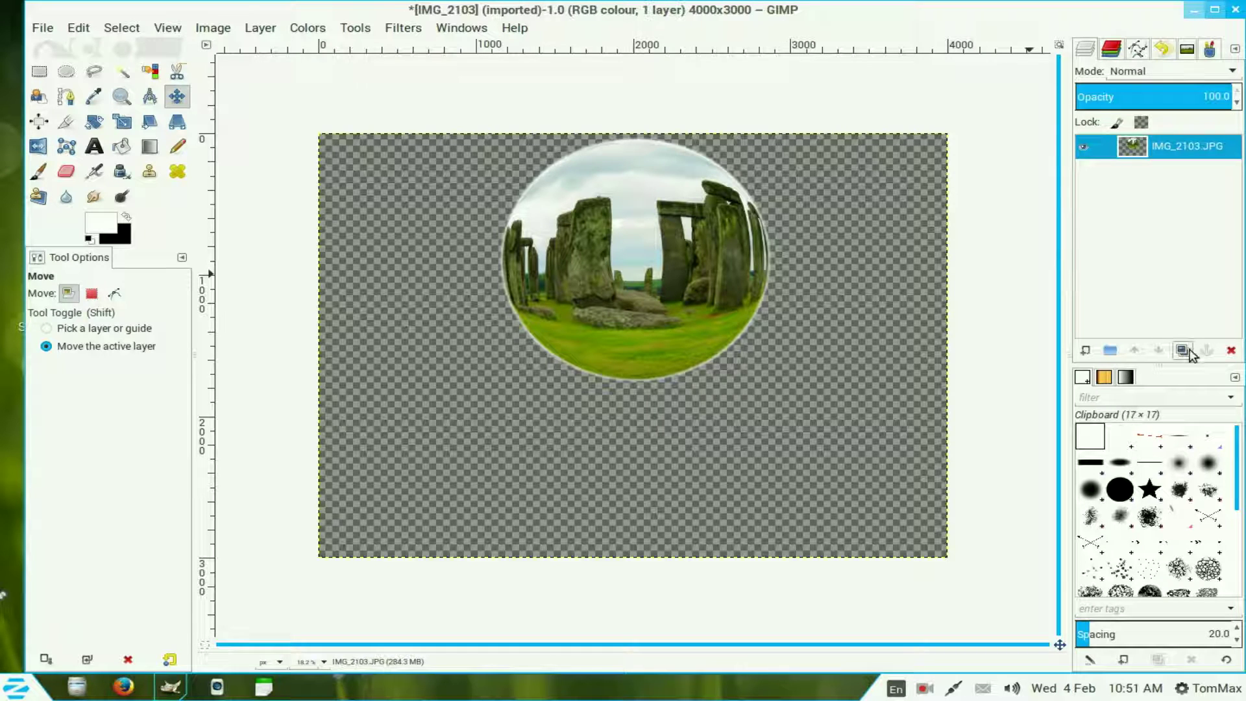
left_click(1188, 350)
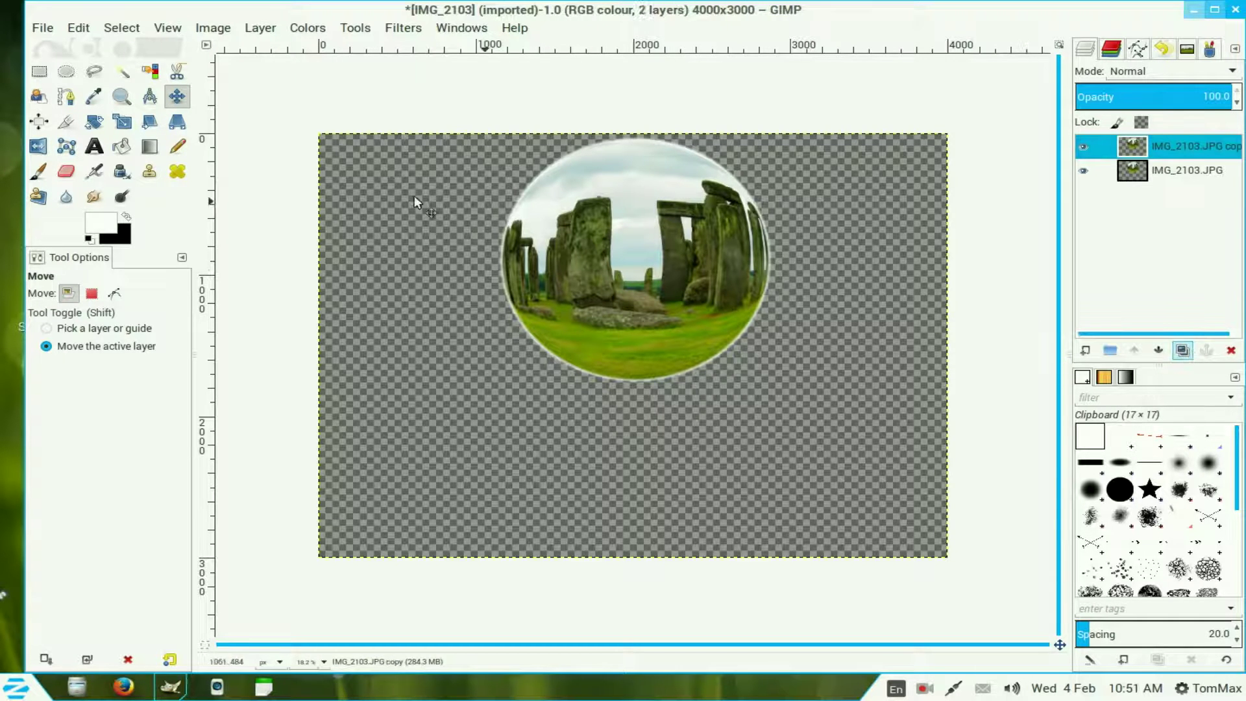
Step: Flip the copied orb vertically and move it just below the original
left_click(36, 149)
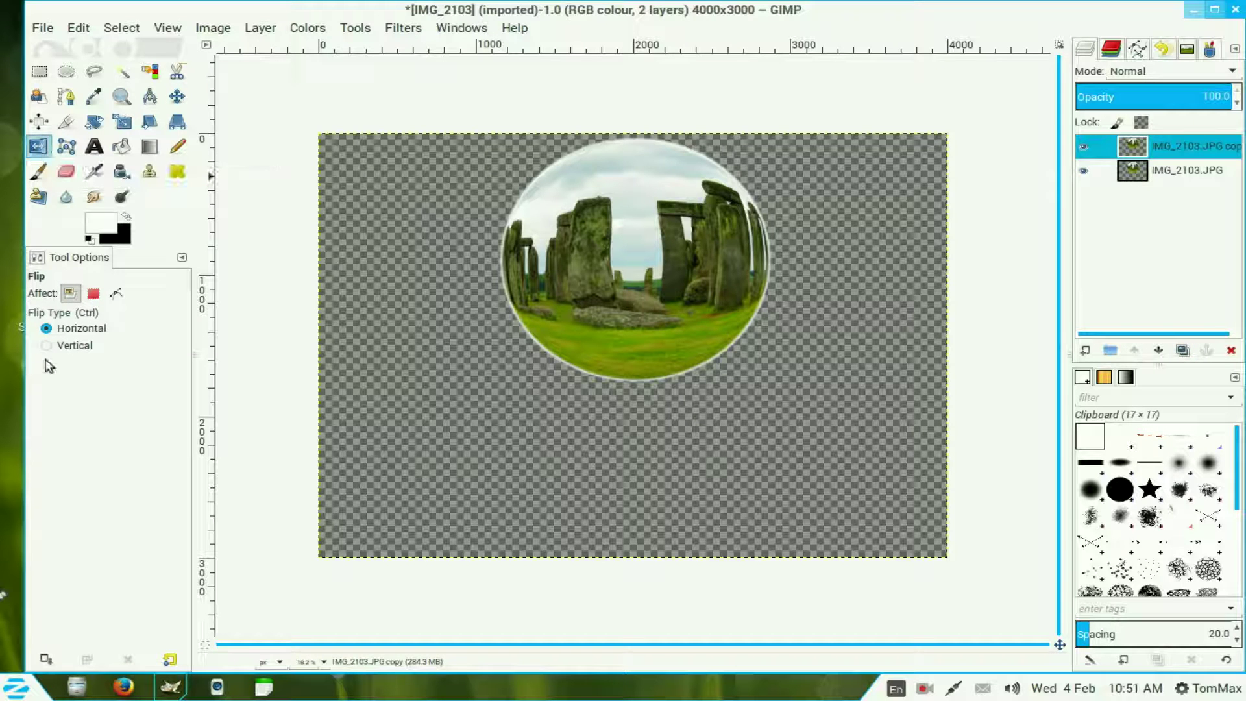
left_click(72, 349)
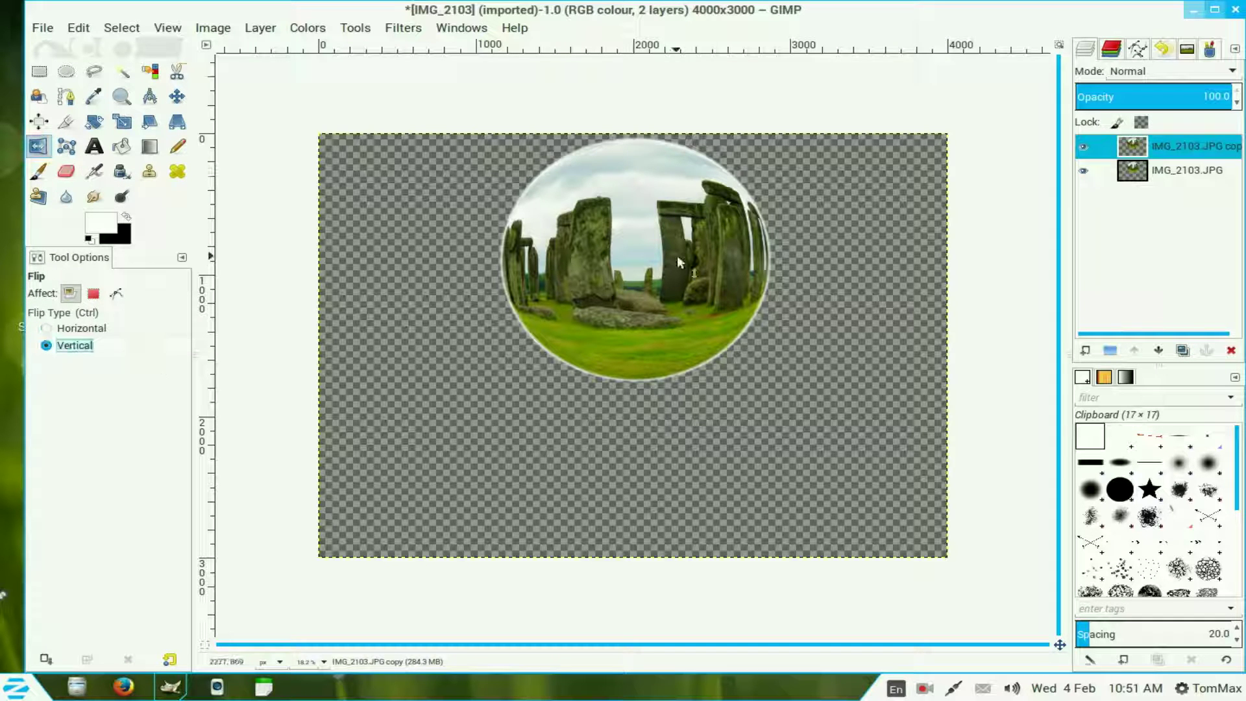
left_click(659, 262)
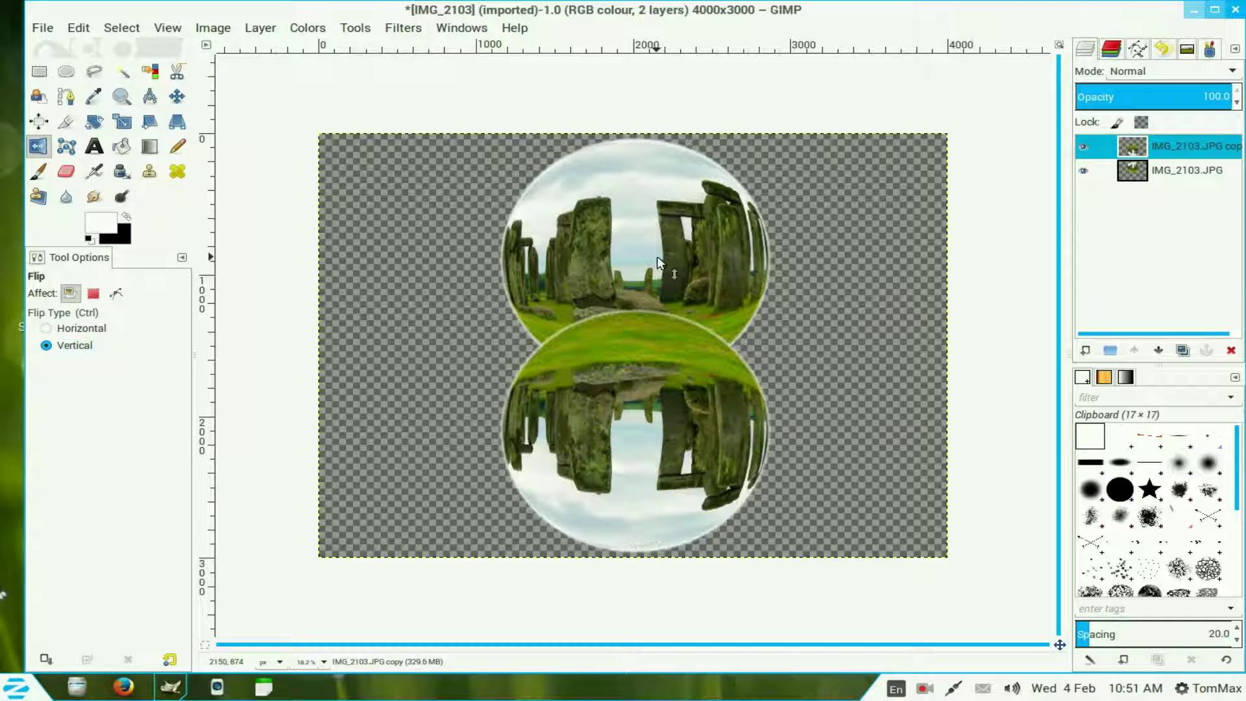
left_click(176, 96)
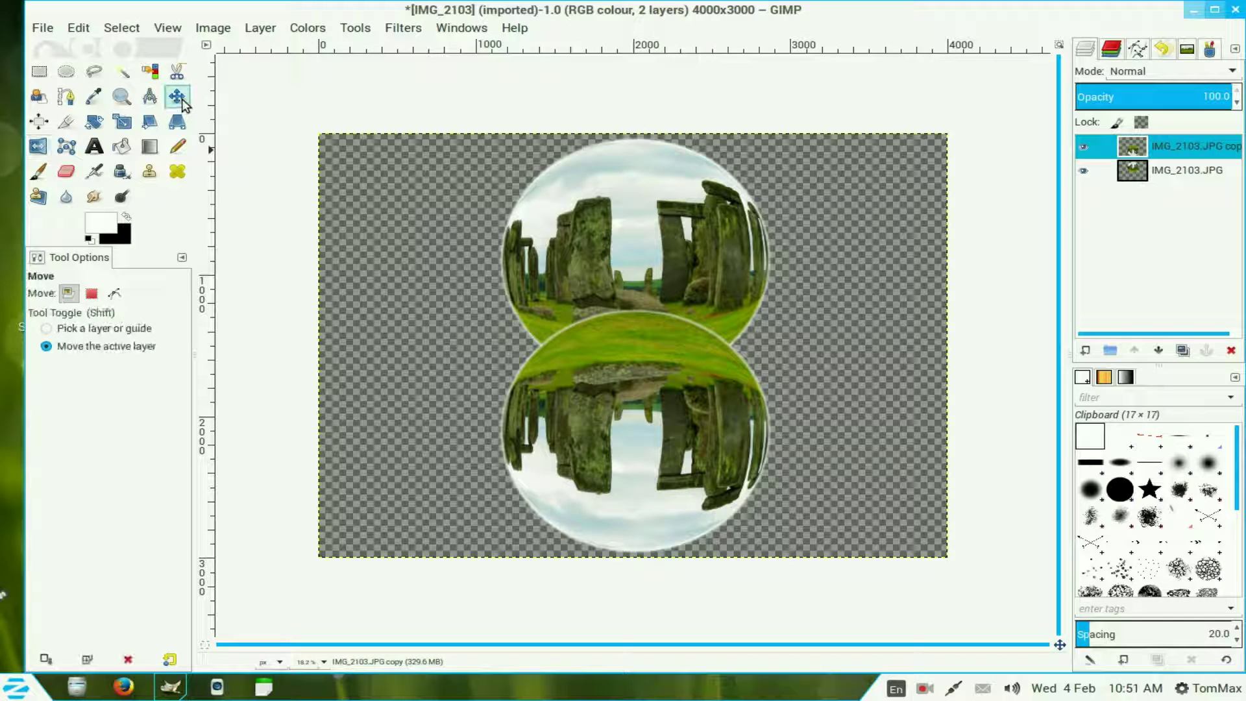
left_click_drag(633, 360, 632, 430)
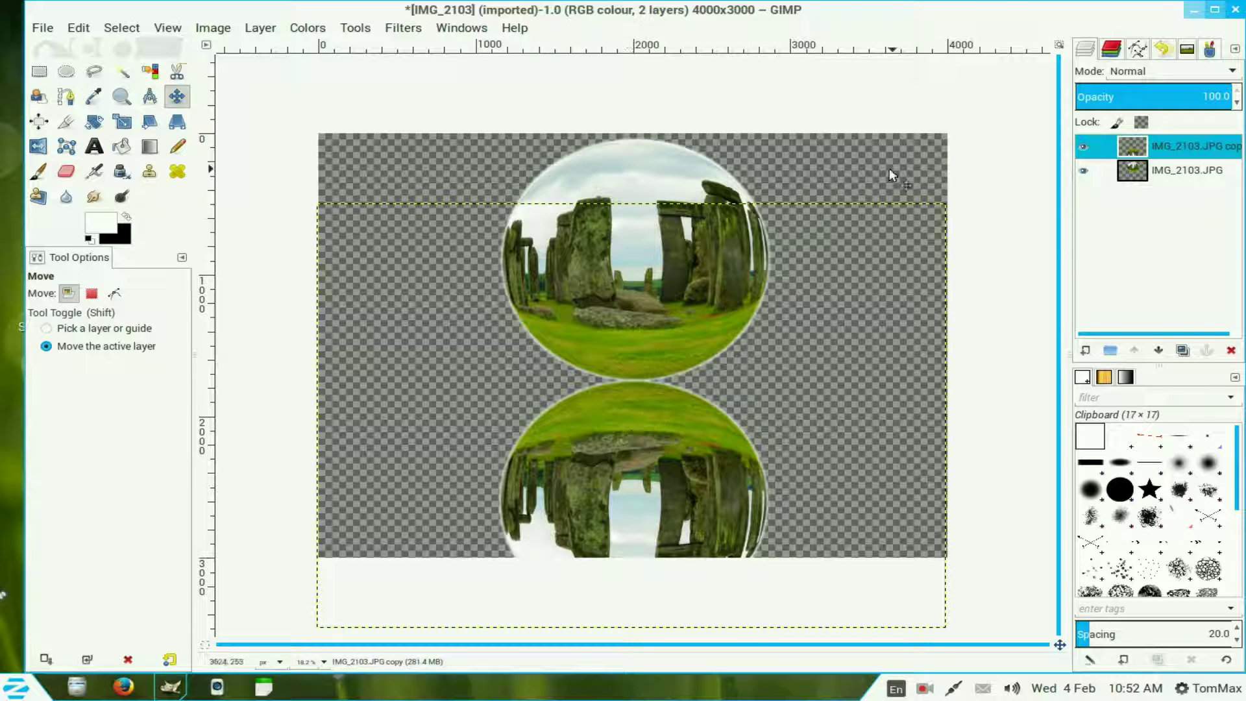
Step: Add a new transparent layer and set the foreground colour to bright green 16e700
left_click(1087, 352)
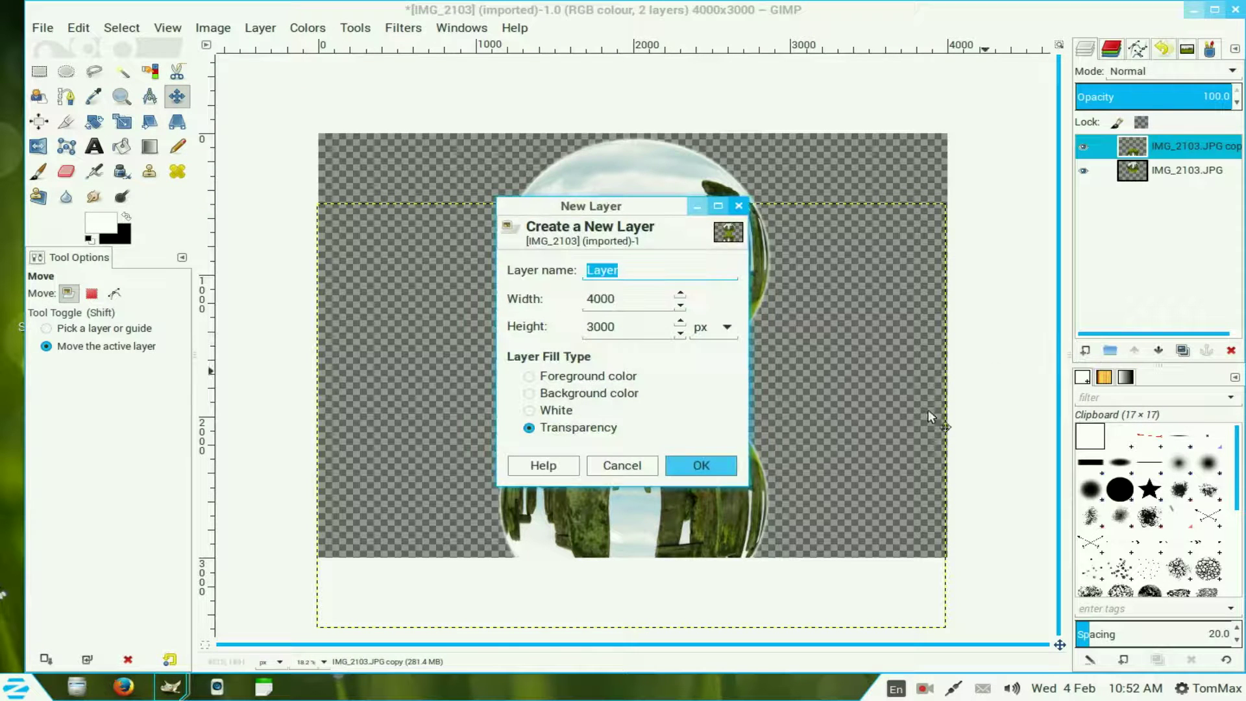
left_click(697, 465)
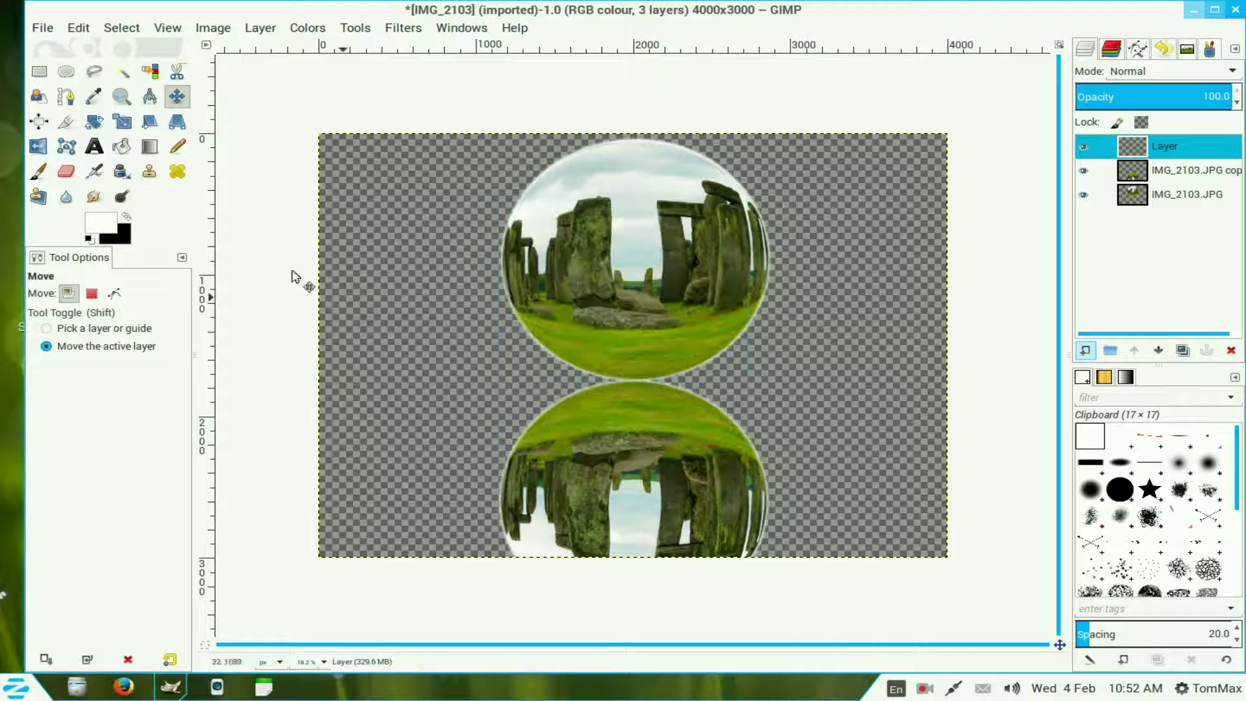
left_click(108, 224)
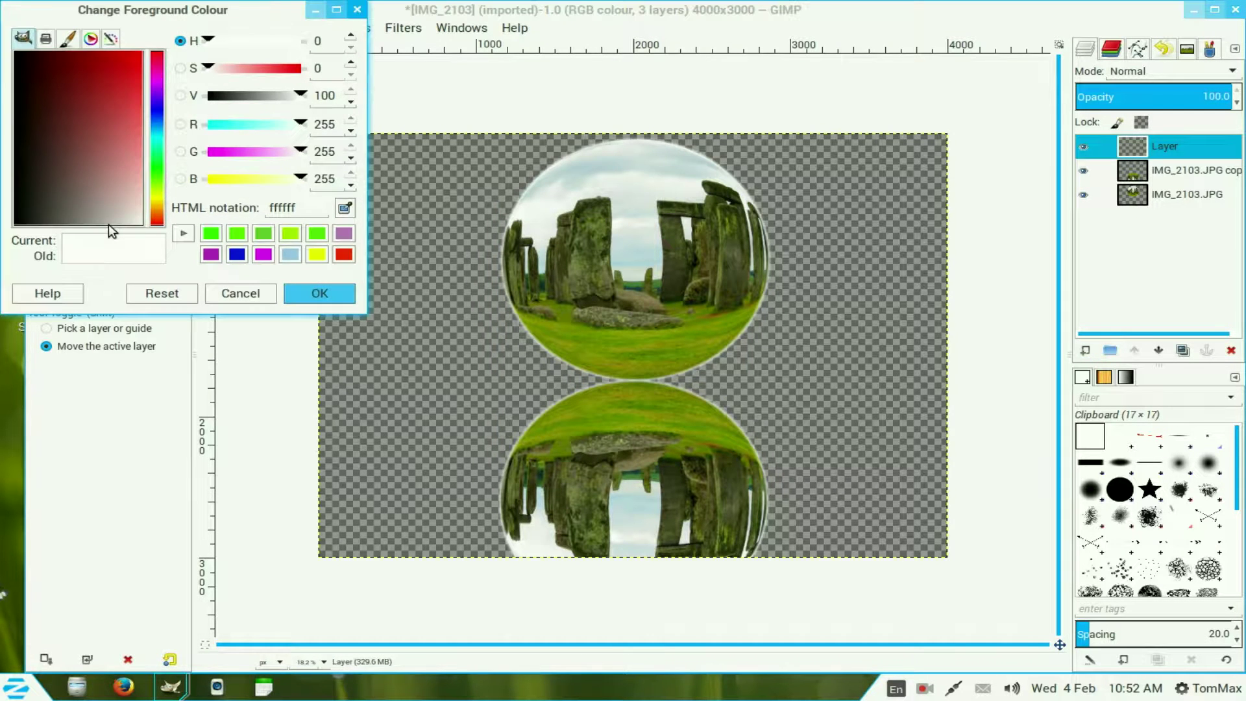
left_click(157, 165)
left_click(152, 169)
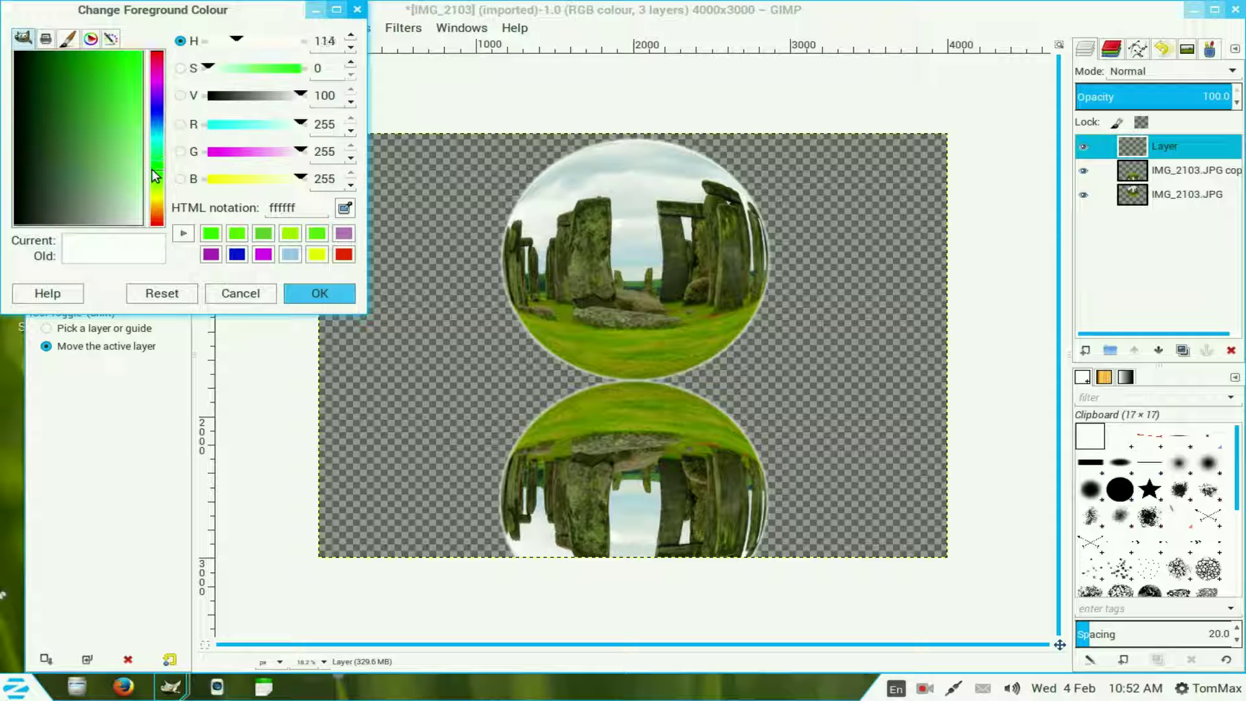
left_click_drag(116, 225, 129, 49)
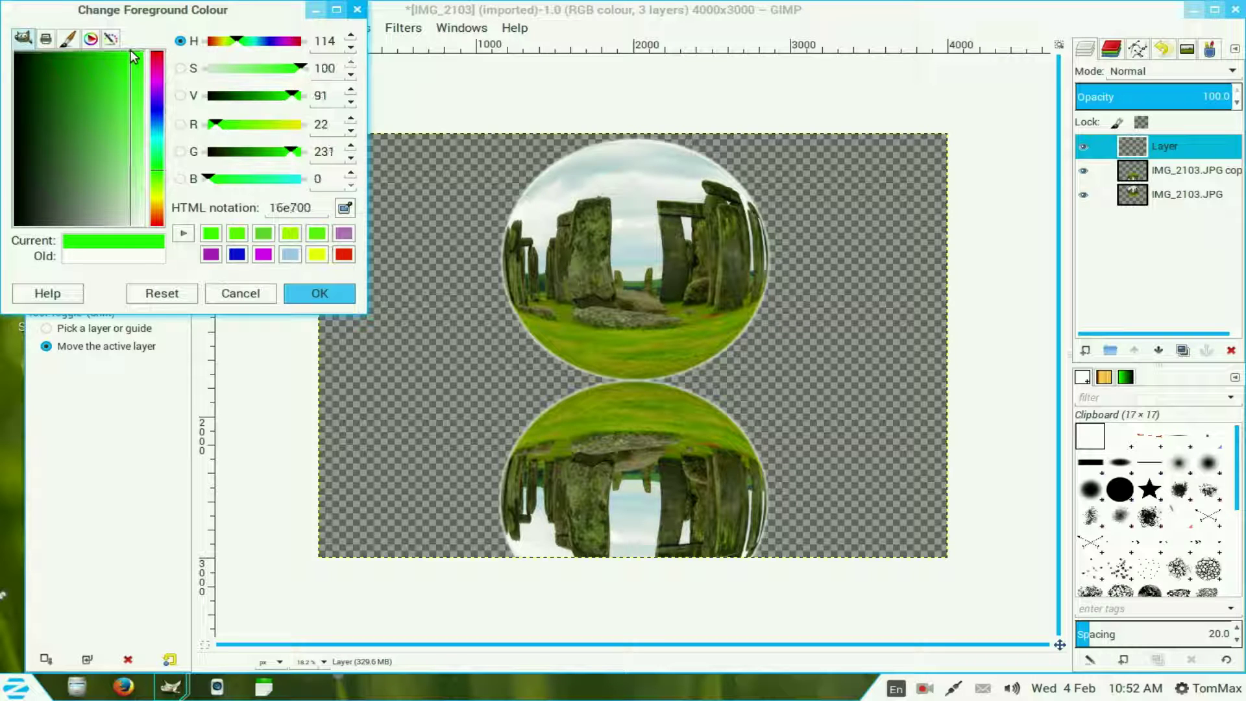
left_click(319, 293)
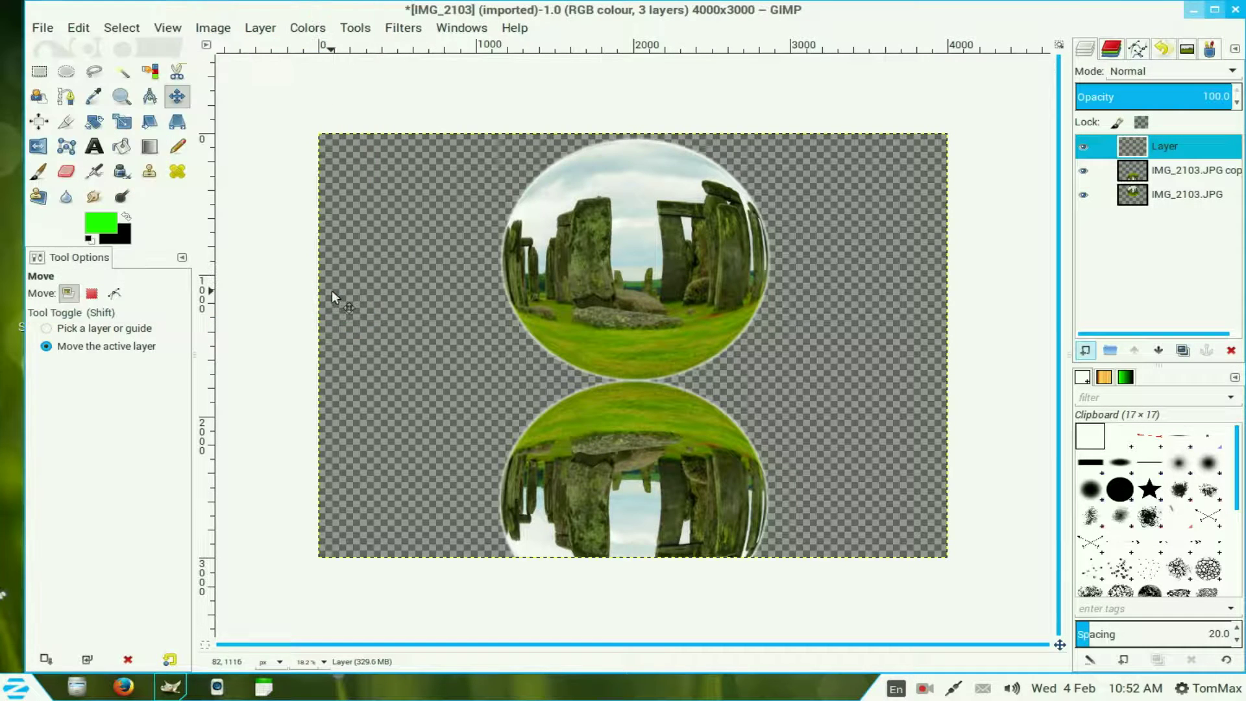
Step: Fill the new layer with a top-to-bottom green-to-black gradient and lower it to the stack's bottom
left_click(149, 148)
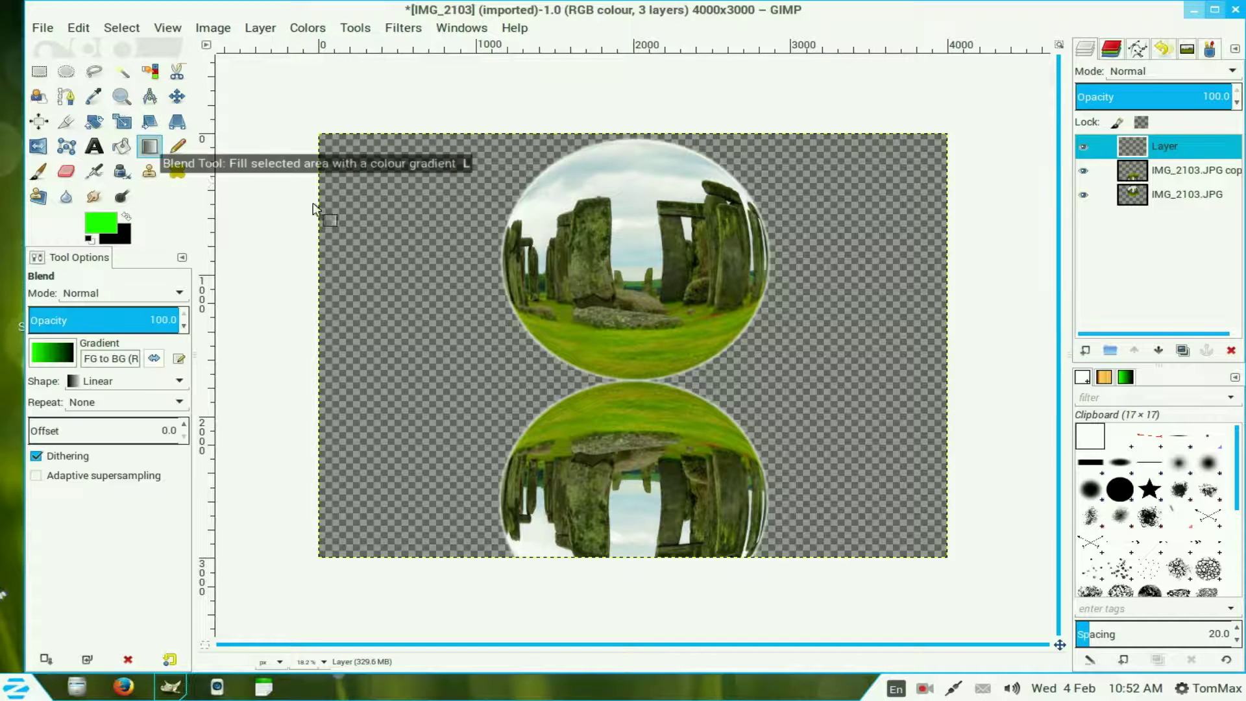
left_click_drag(629, 131, 634, 589)
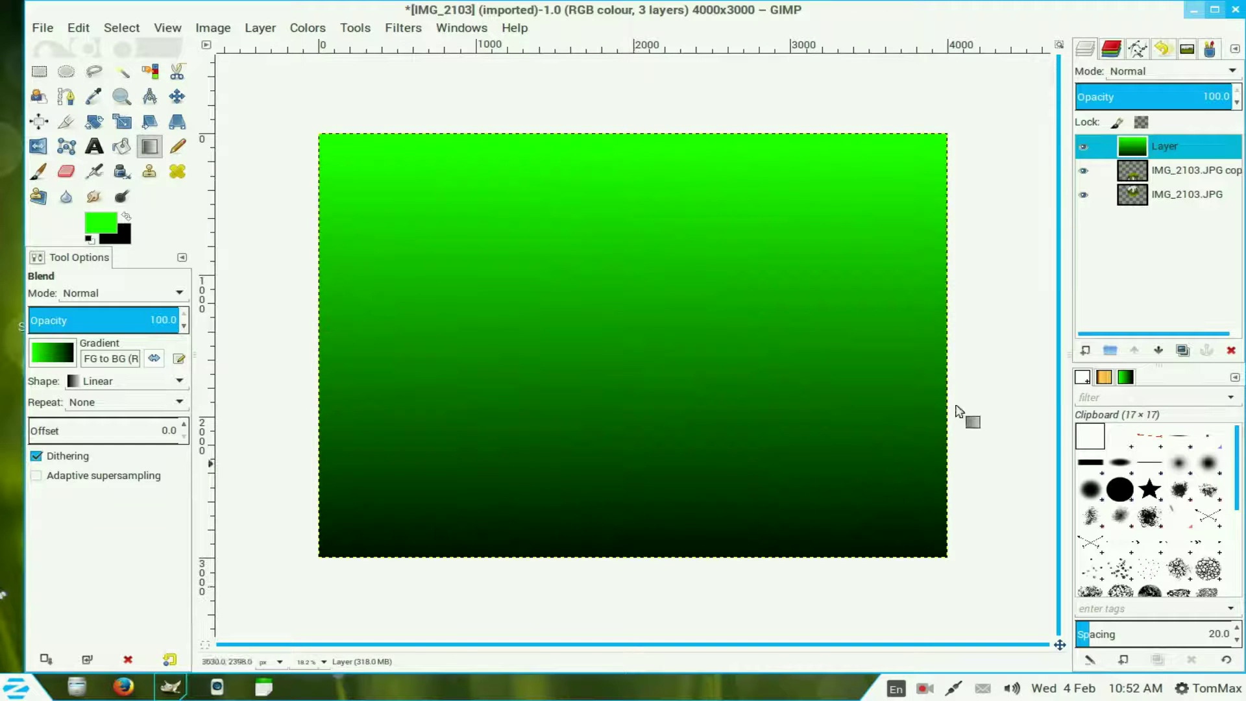
left_click(1158, 350)
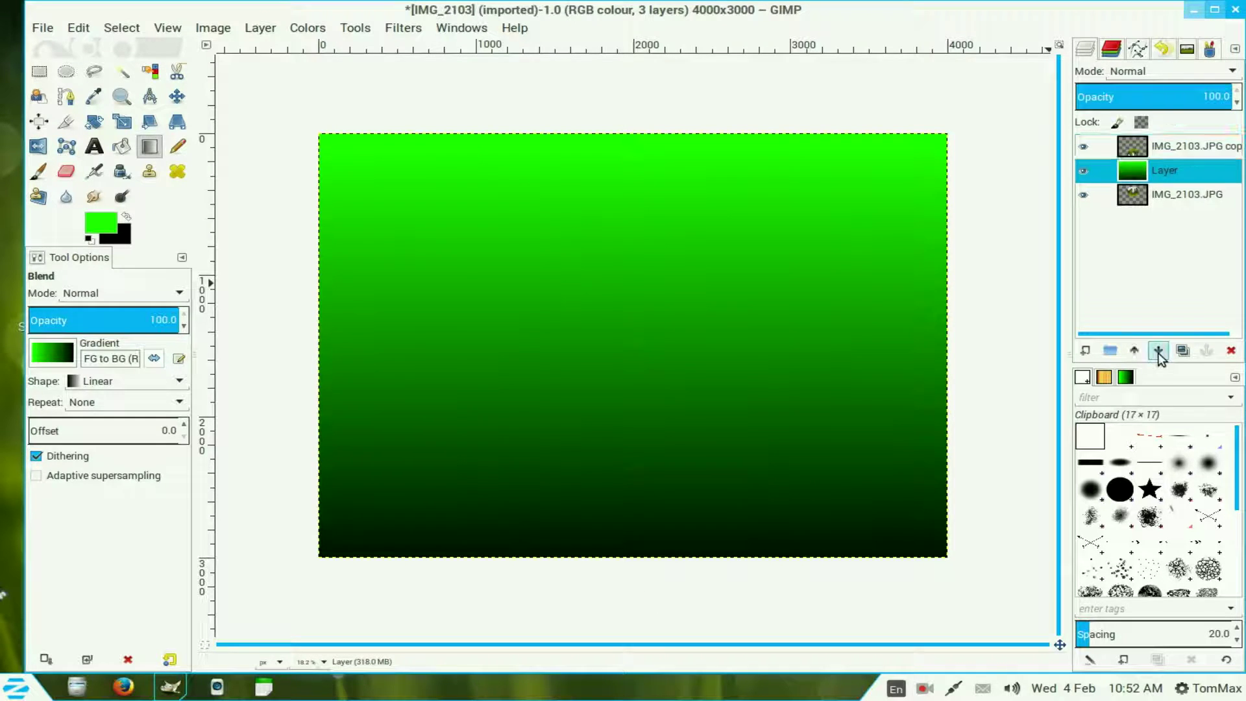
left_click(1158, 350)
Step: Add a white mask to 'IMG_2103.JPG copy' and draw a black-to-white gradient fading the reflection downward
left_click(1175, 147)
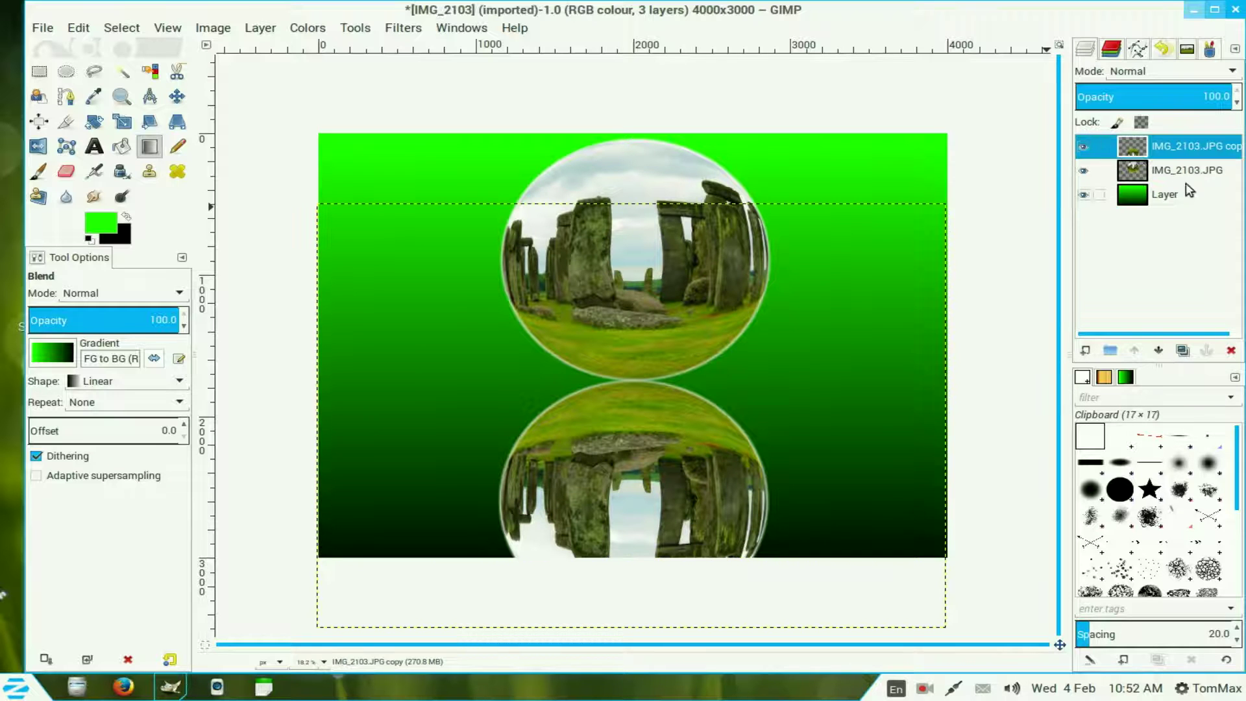
right_click(1142, 148)
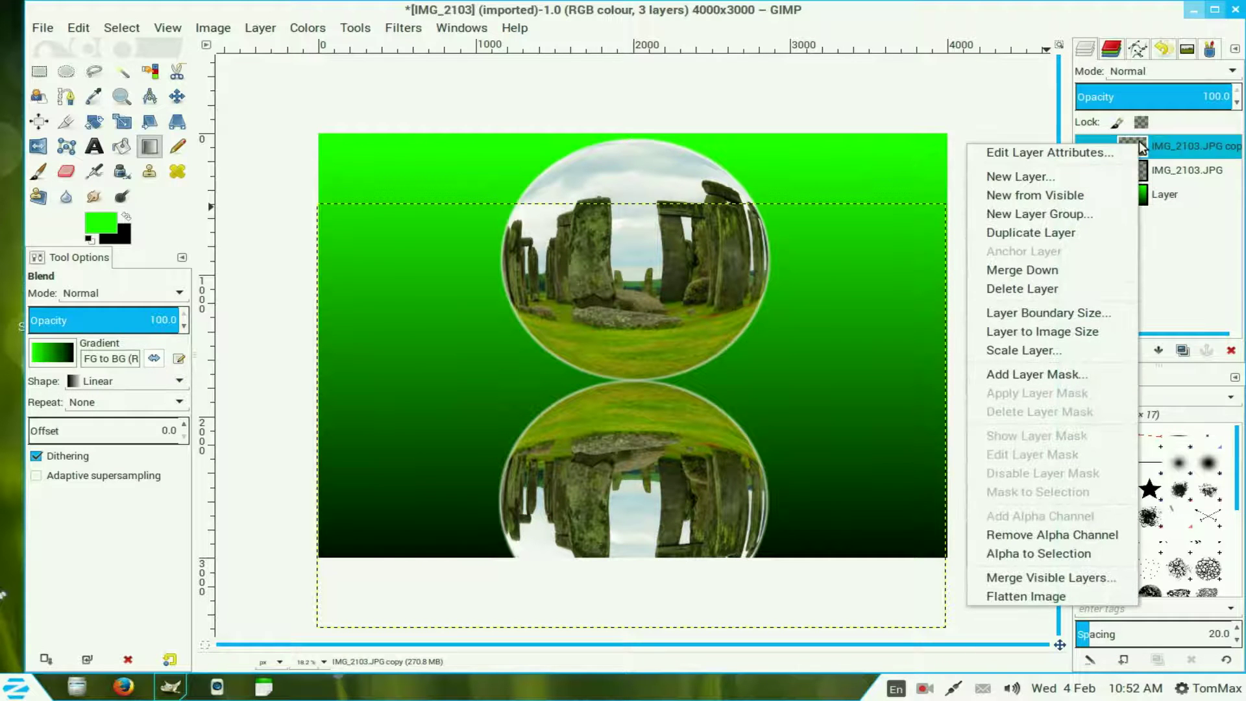
left_click(1073, 376)
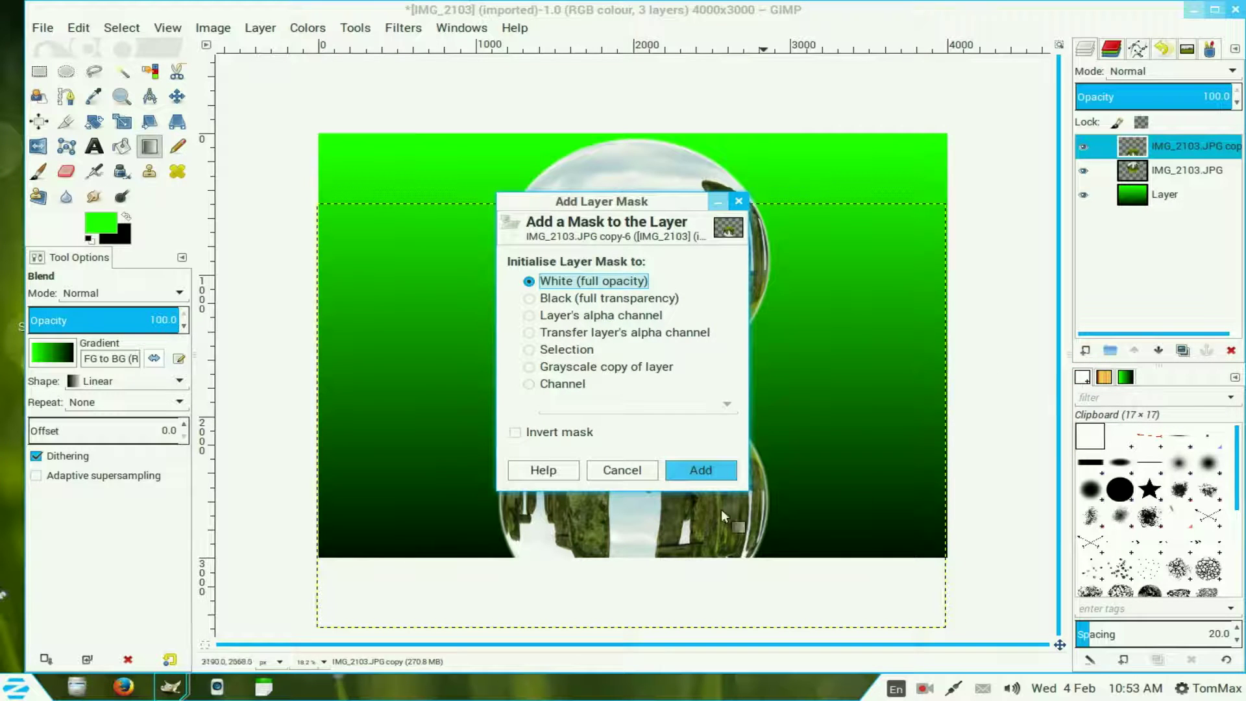
left_click(694, 470)
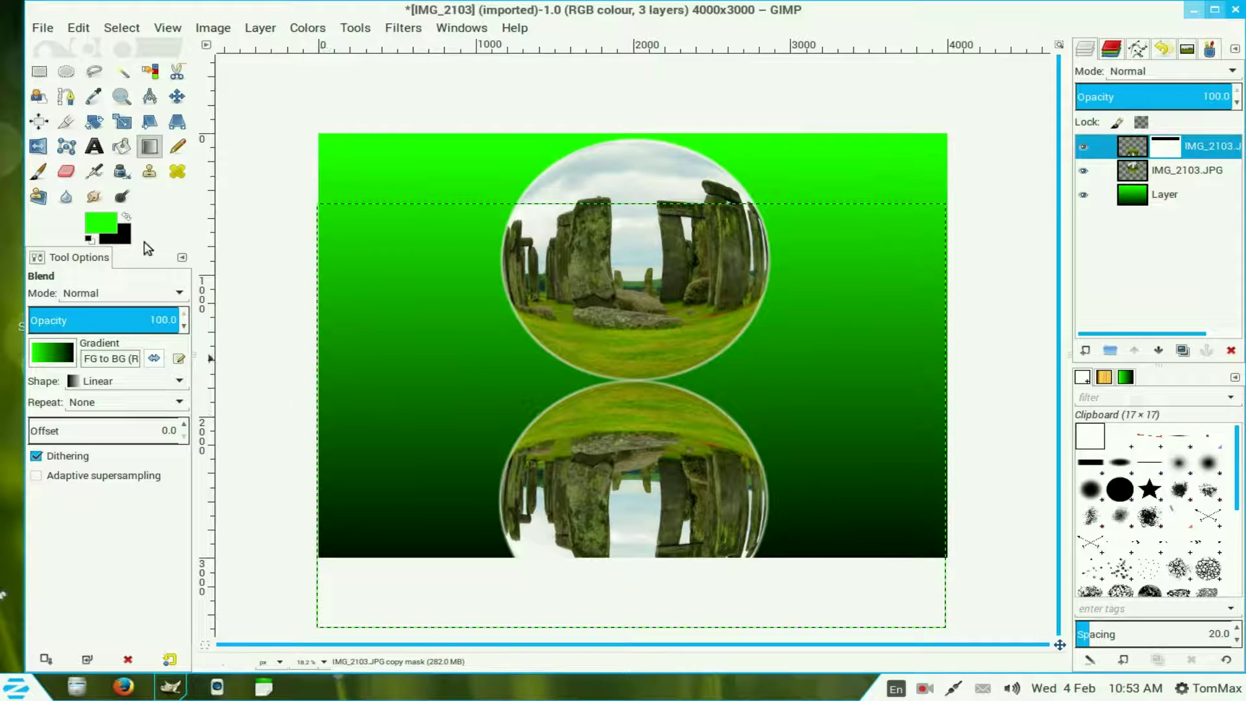
left_click(88, 238)
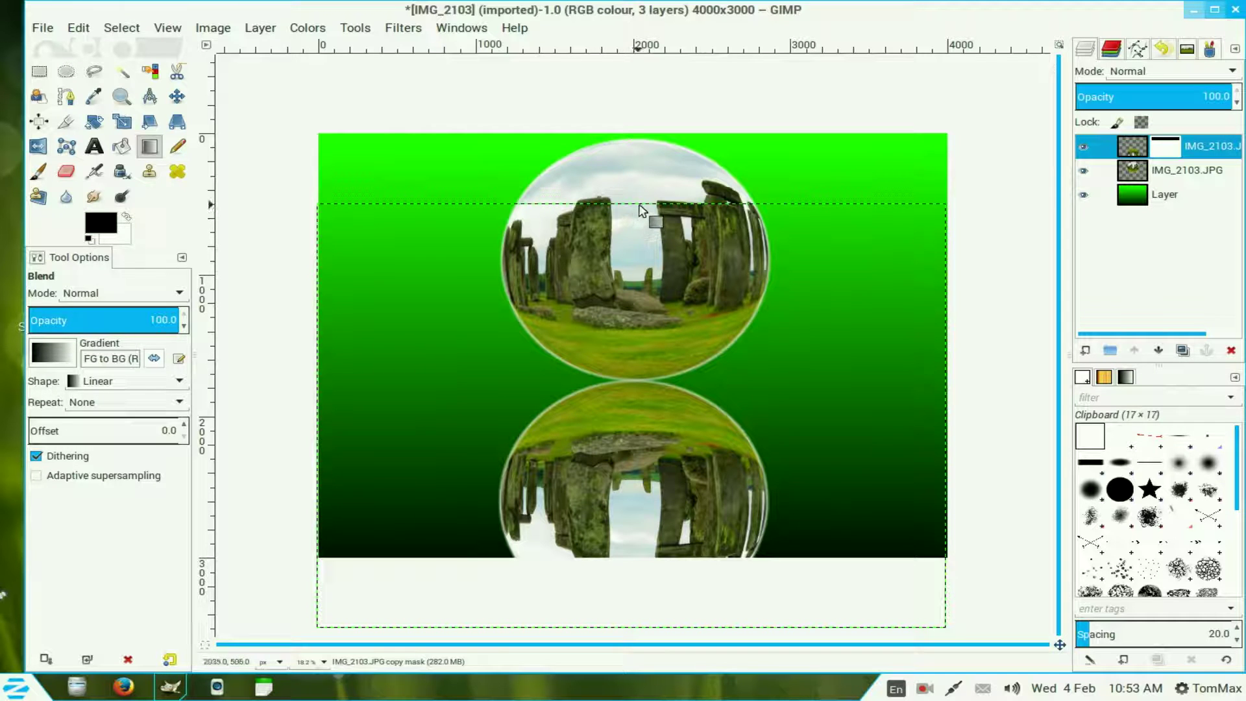
left_click_drag(640, 209, 640, 629)
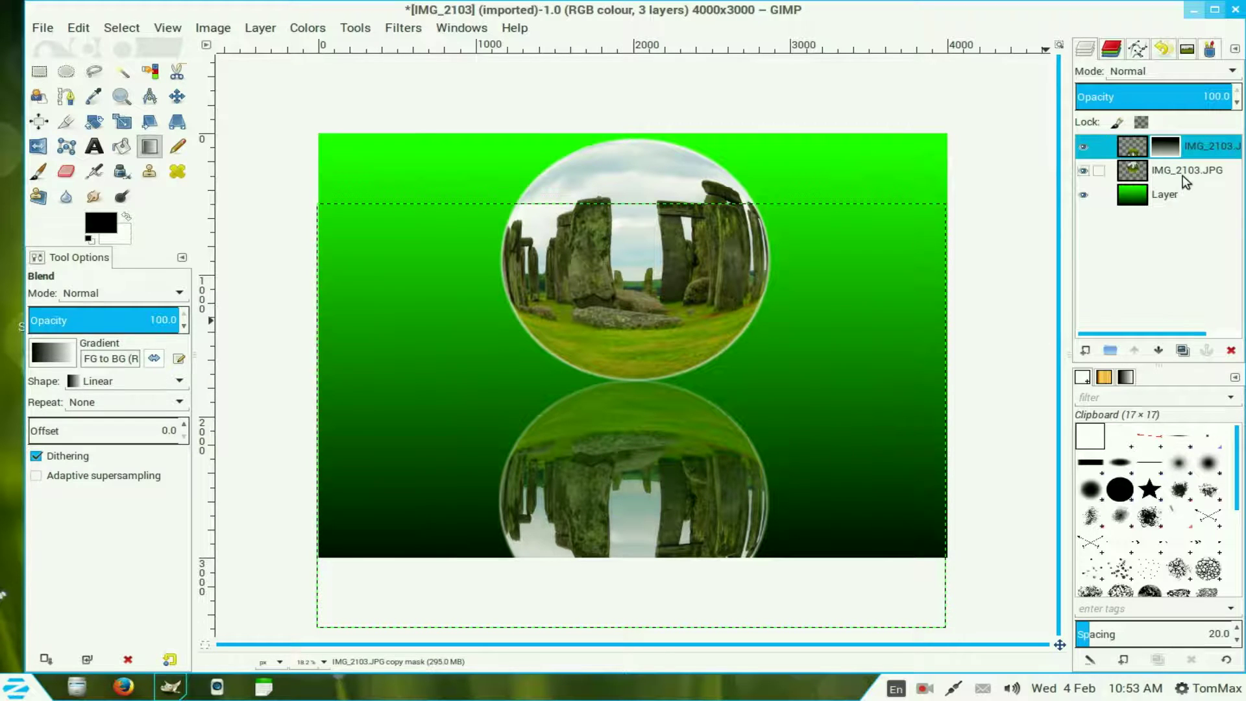
Step: Apply the reflection layer's mask and reduce that layer's opacity to 56
right_click(1166, 146)
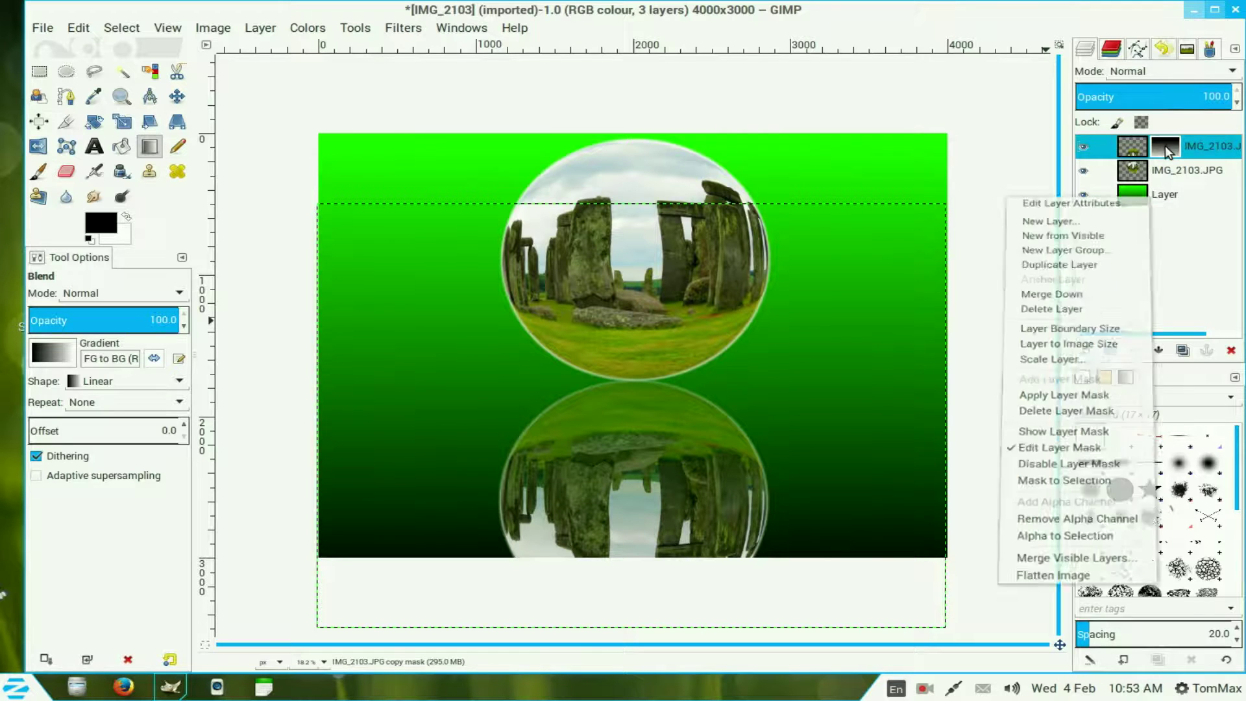
left_click(1131, 395)
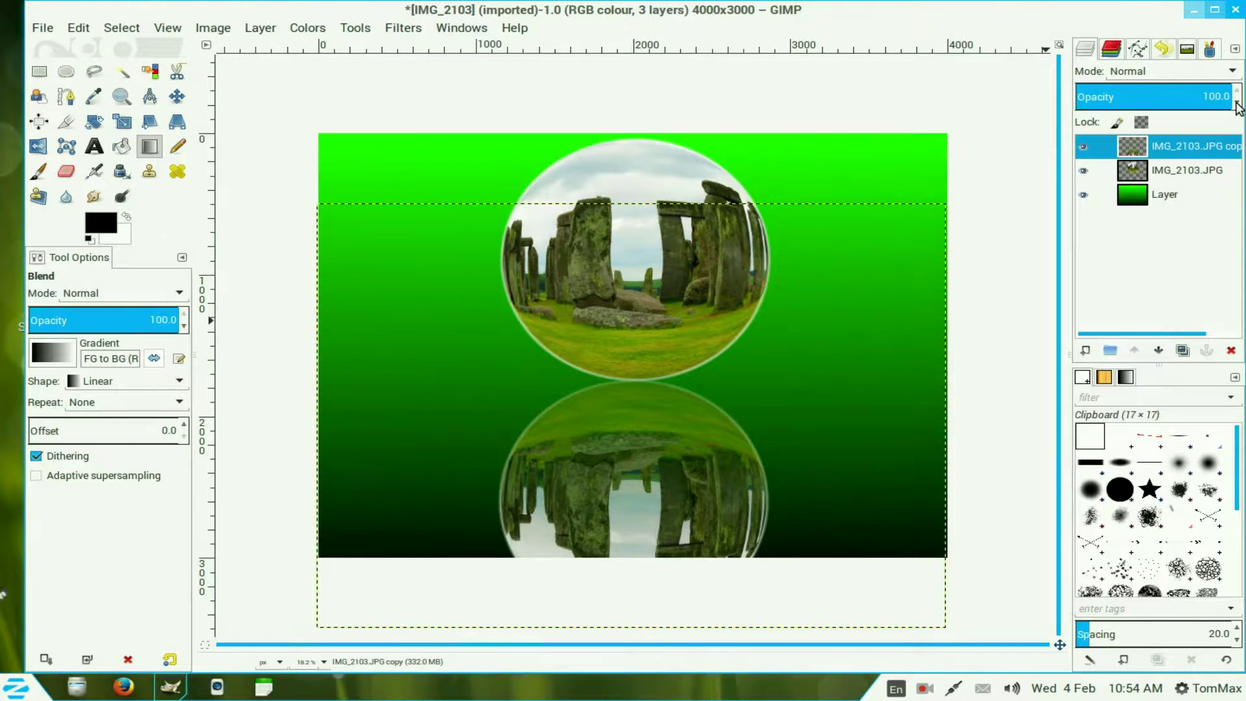
left_click(1238, 102)
left_click(1238, 102)
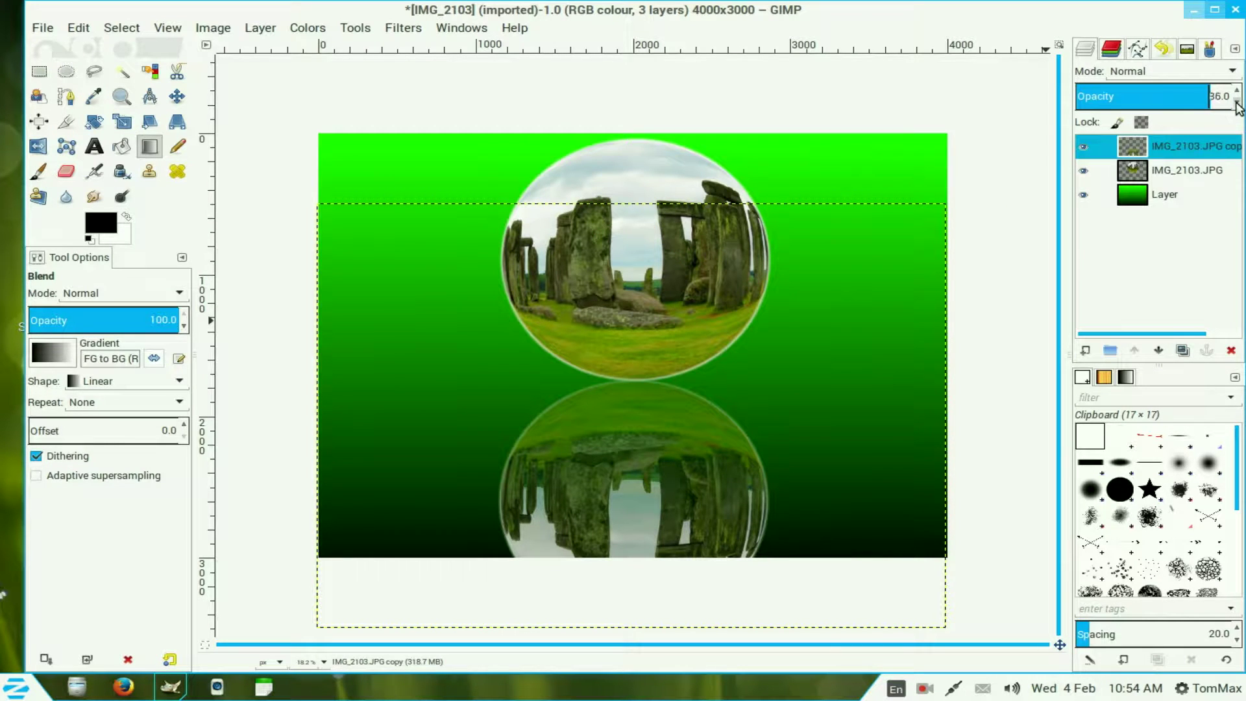
left_click(1238, 104)
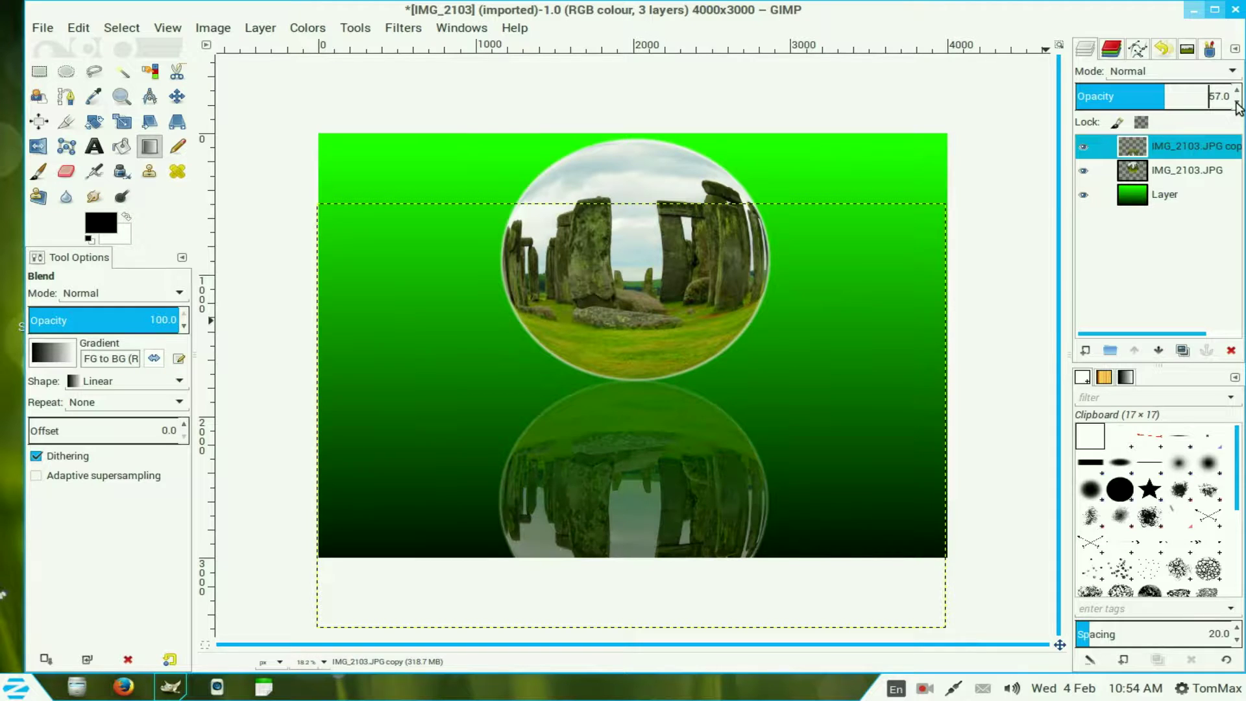
left_click(1238, 104)
Step: Use Flatten Image to merge the green backdrop, orb and faded reflection into one layer
right_click(1137, 153)
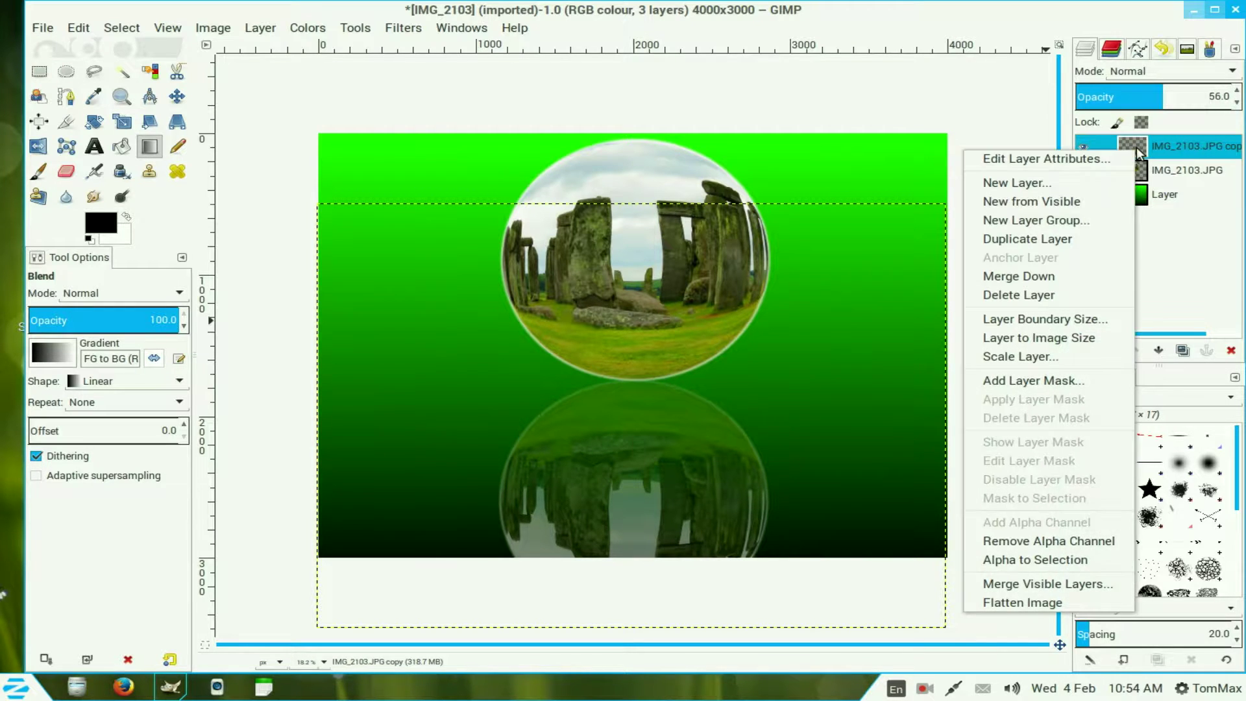
left_click(1064, 604)
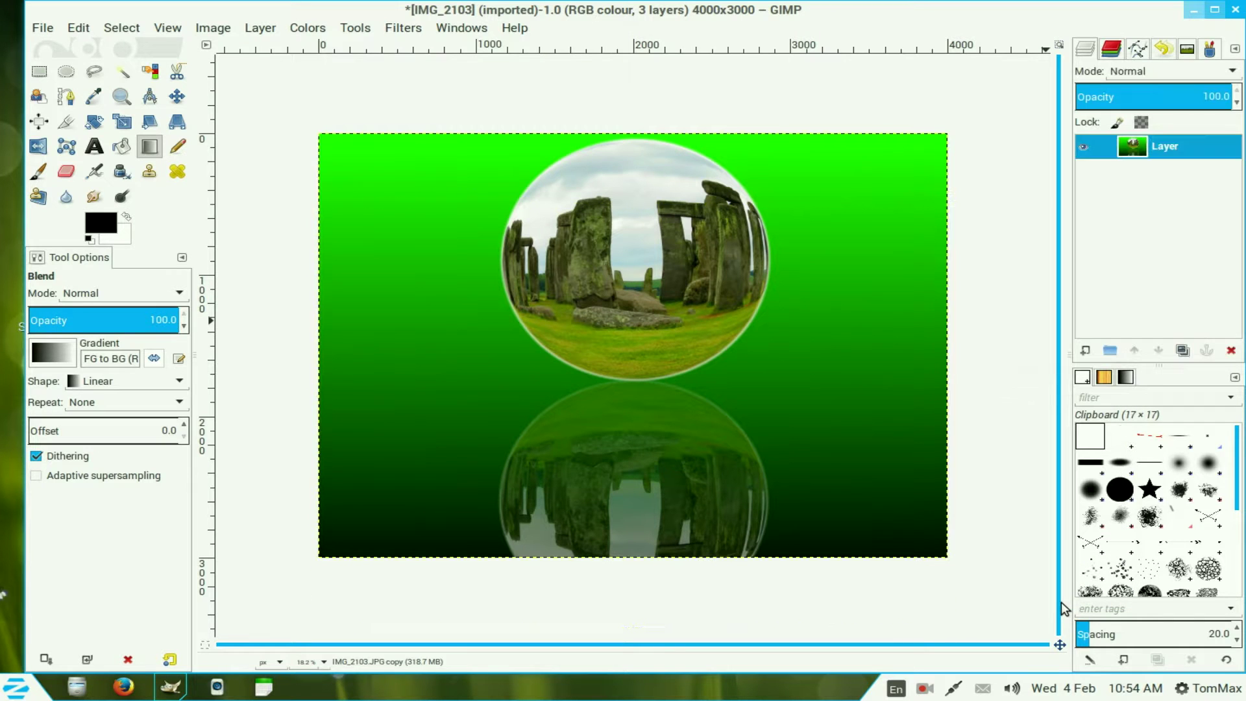